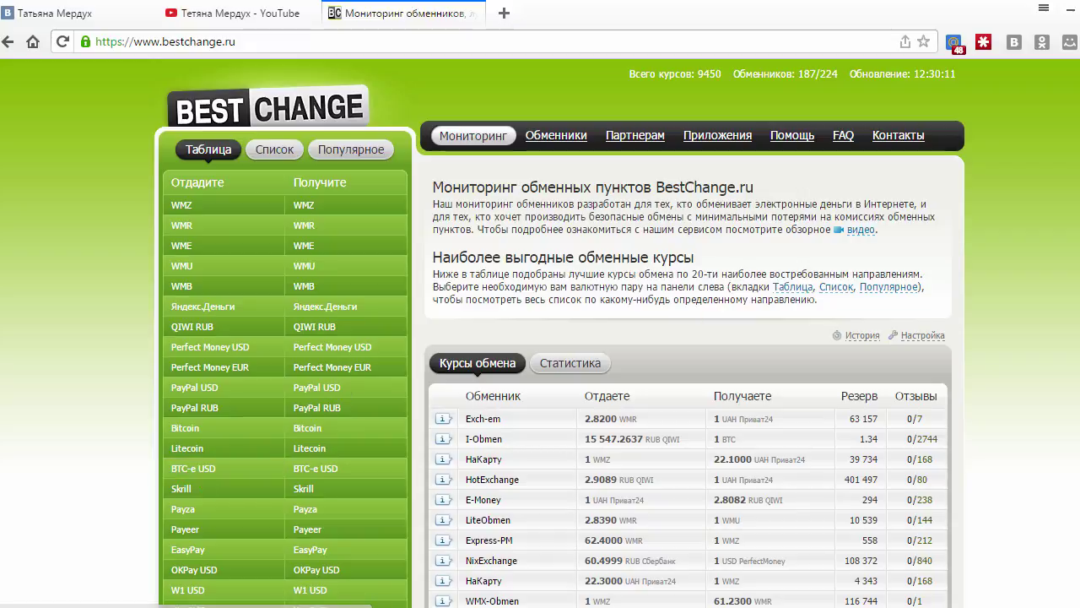
In the rate table, pick Privat 24 UAH to give and Perfect Money USD to receive
scroll(228, 452, down, 3)
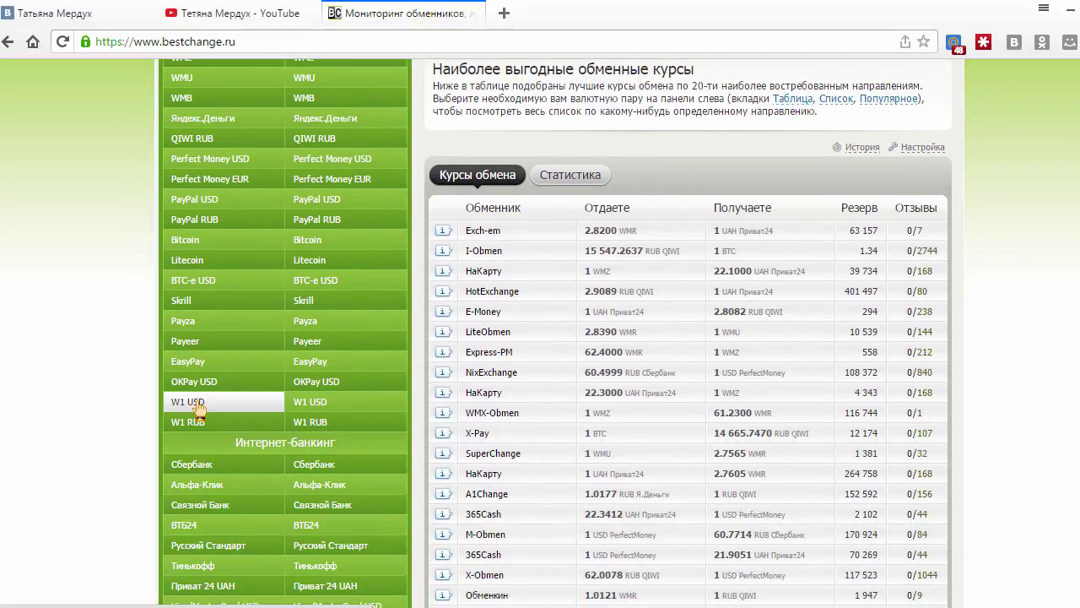
scroll(194, 401, up, 3)
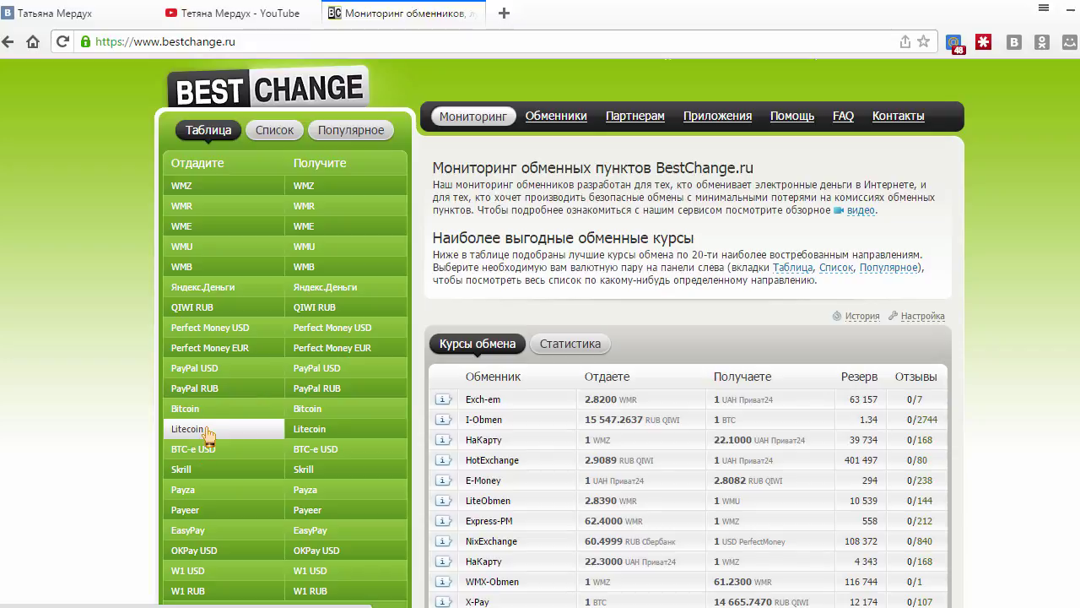
scroll(228, 474, down, 1)
scroll(215, 481, down, 1)
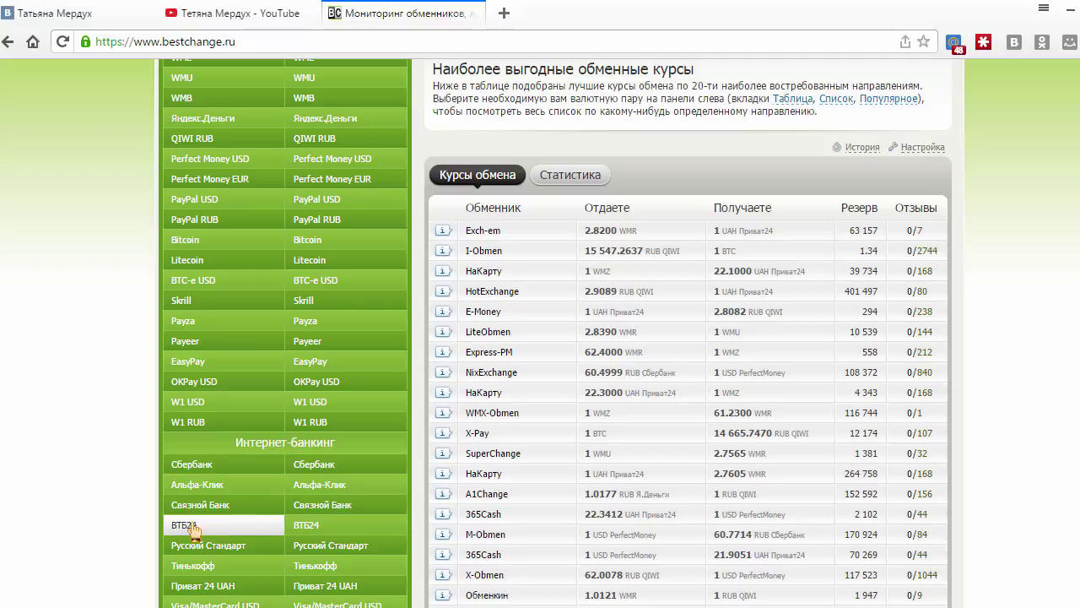
scroll(160, 540, down, 1)
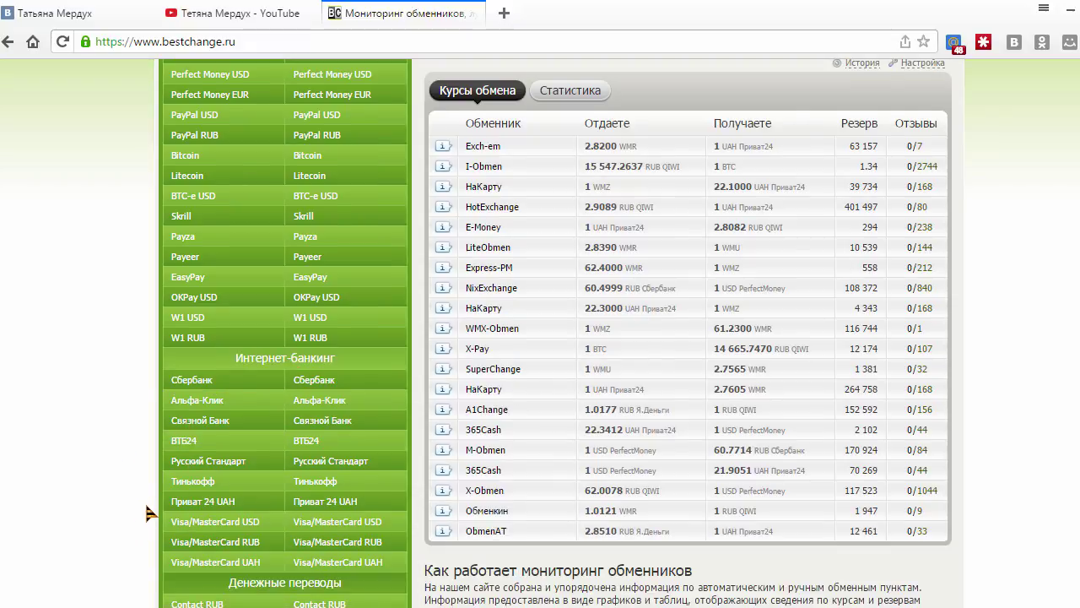
scroll(151, 513, down, 1)
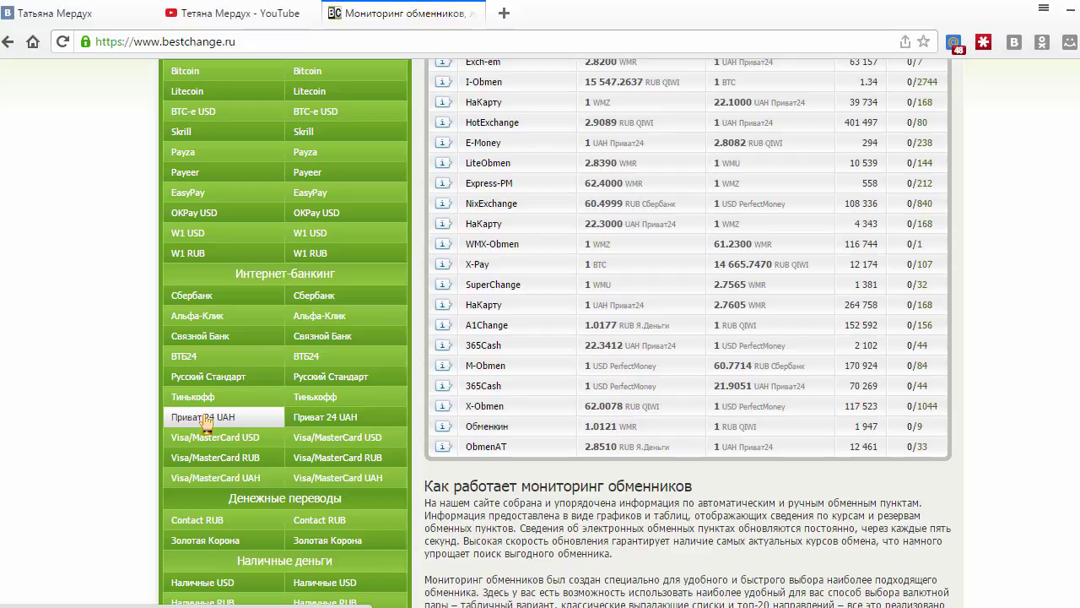
click(205, 418)
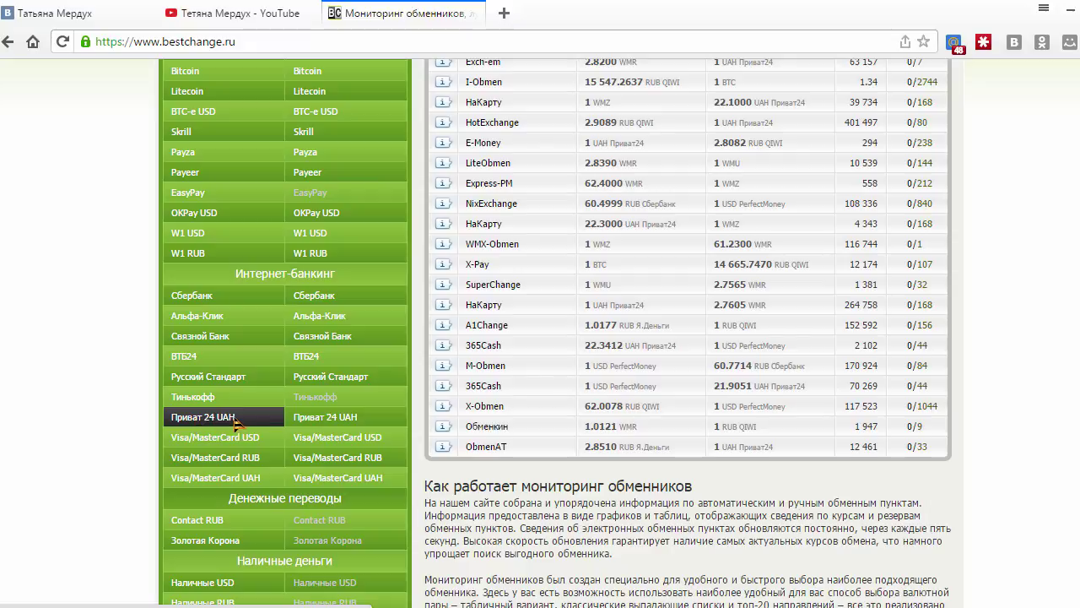
scroll(80, 414, up, 4)
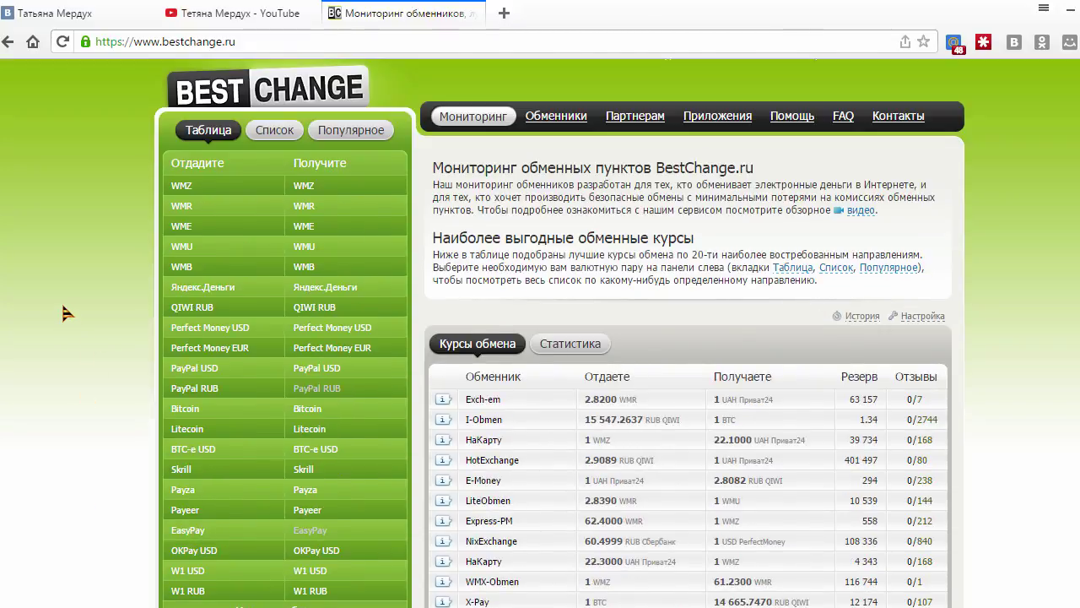
click(342, 333)
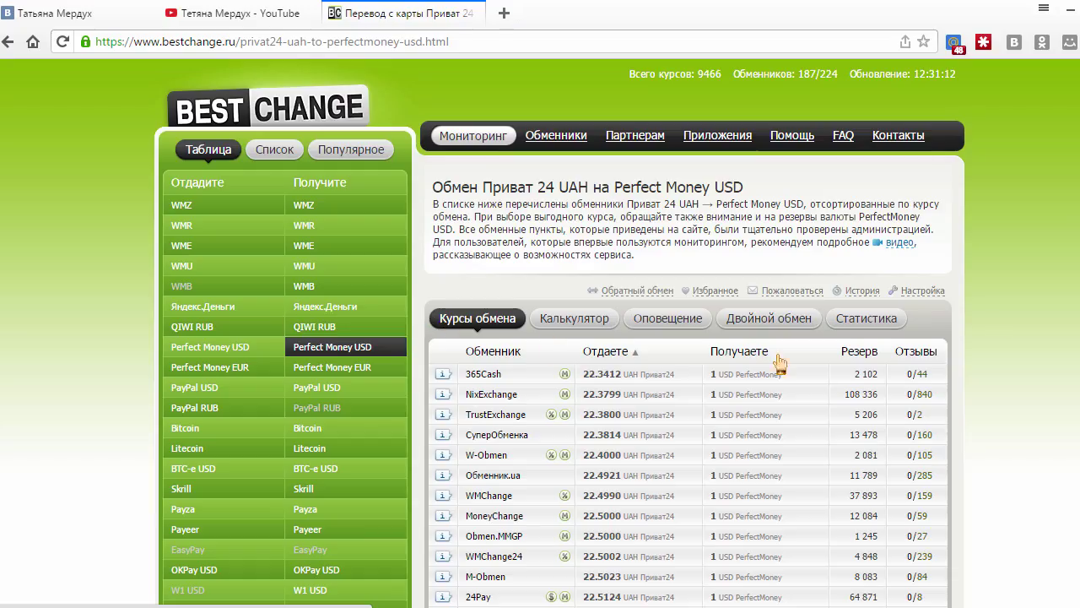
scroll(1062, 362, down, 1)
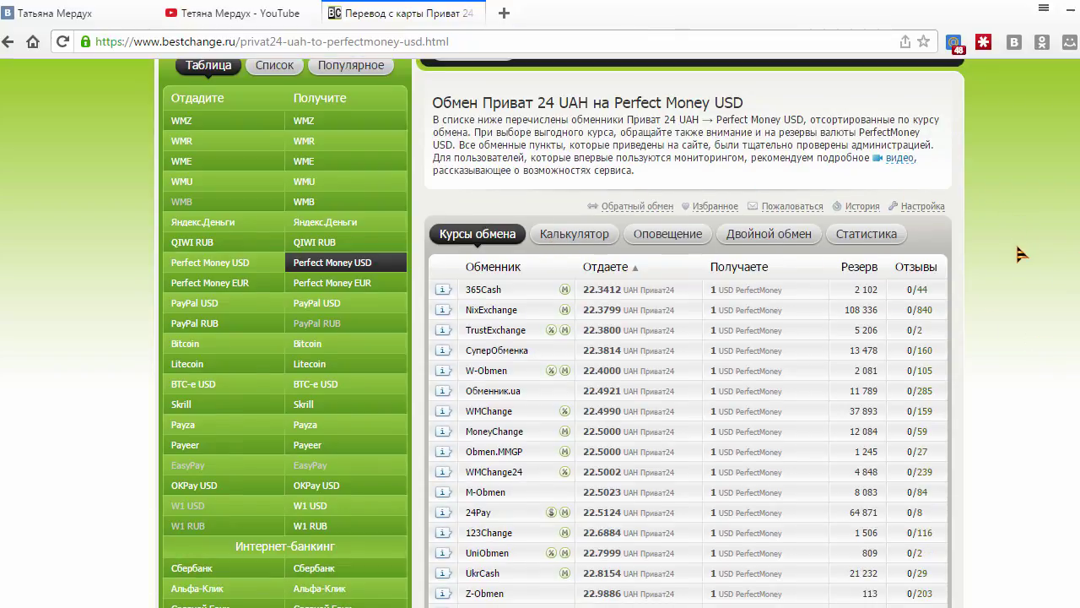
scroll(1016, 287, down, 3)
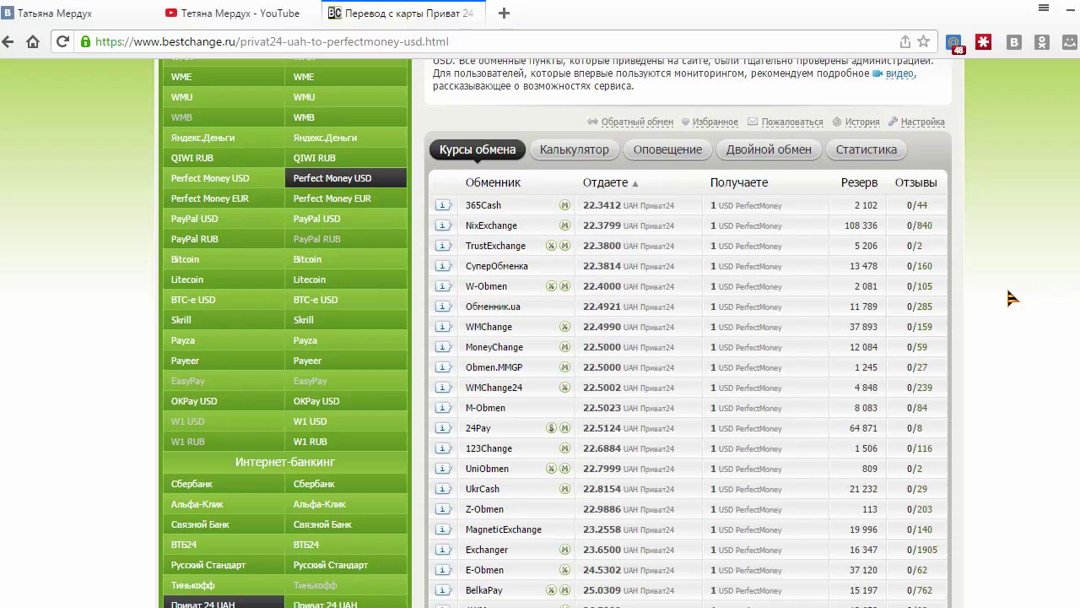
scroll(1013, 297, up, 1)
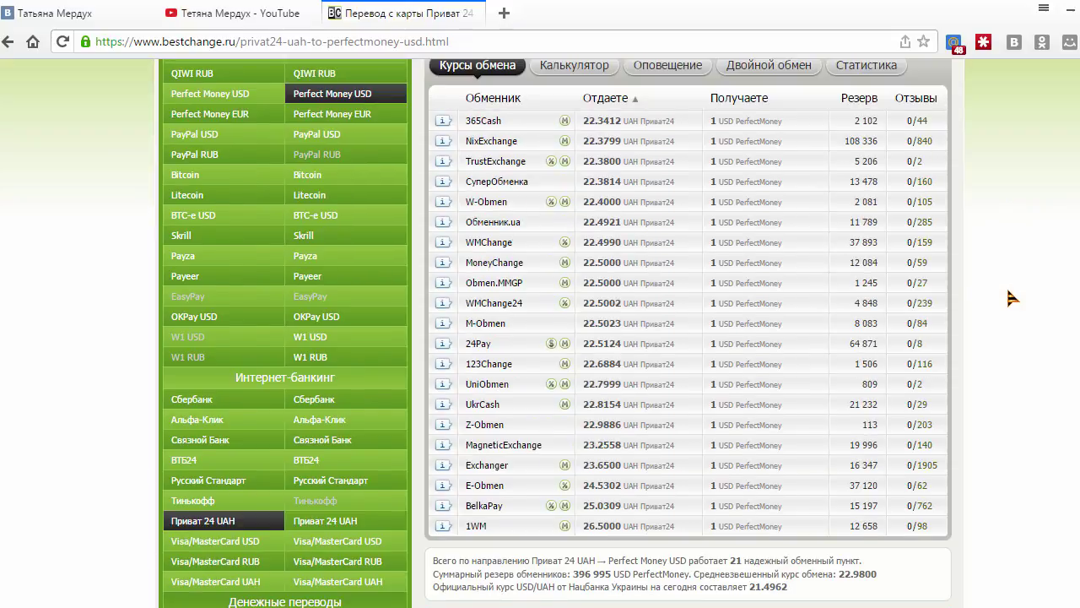
scroll(1013, 297, up, 1)
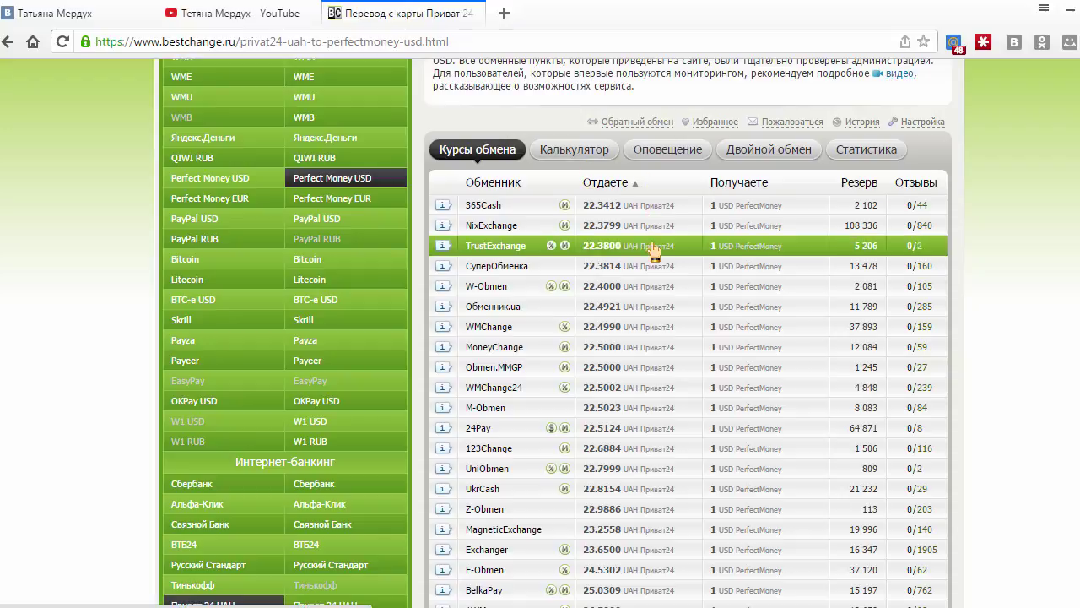
scroll(655, 250, down, 1)
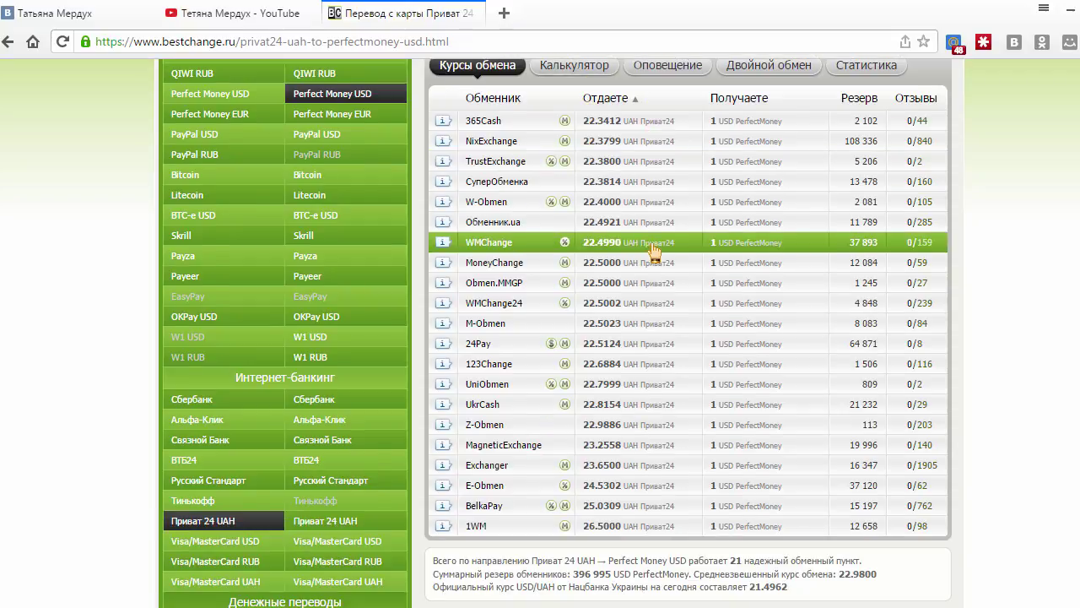
scroll(655, 249, up, 1)
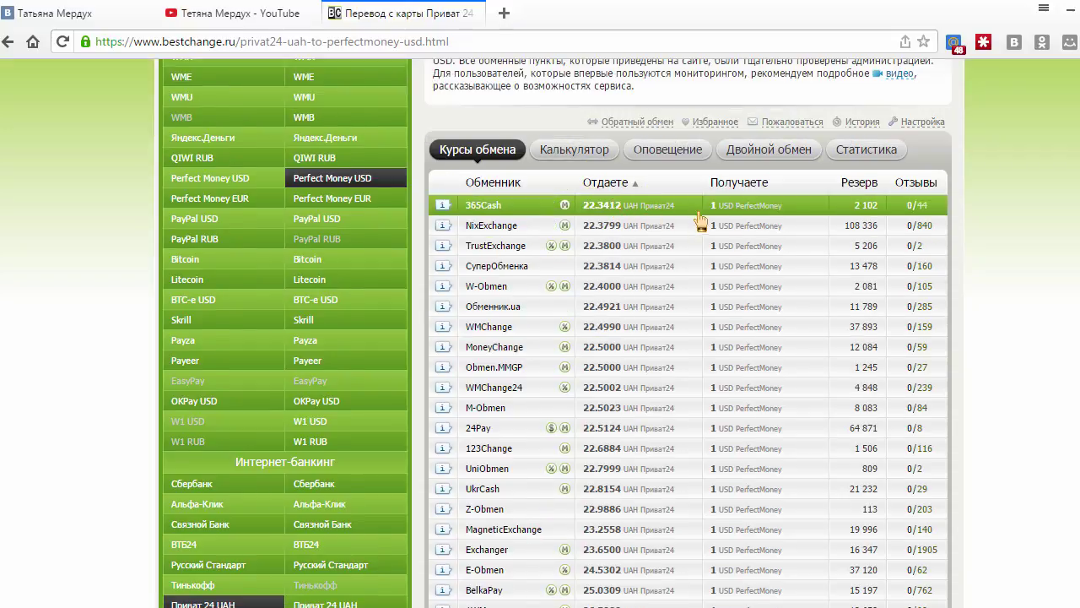
click(631, 185)
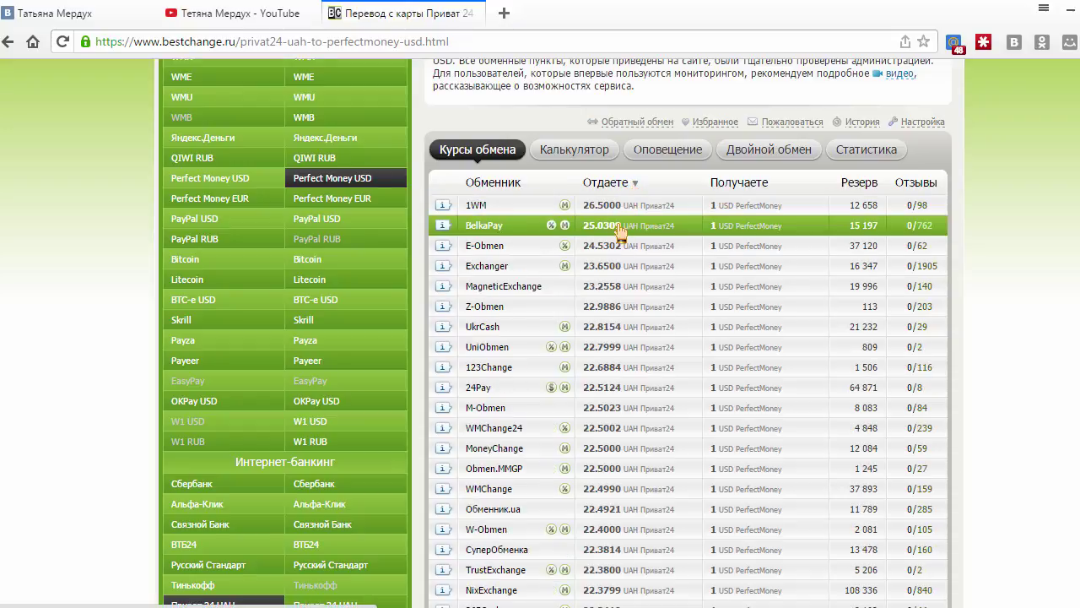
click(629, 185)
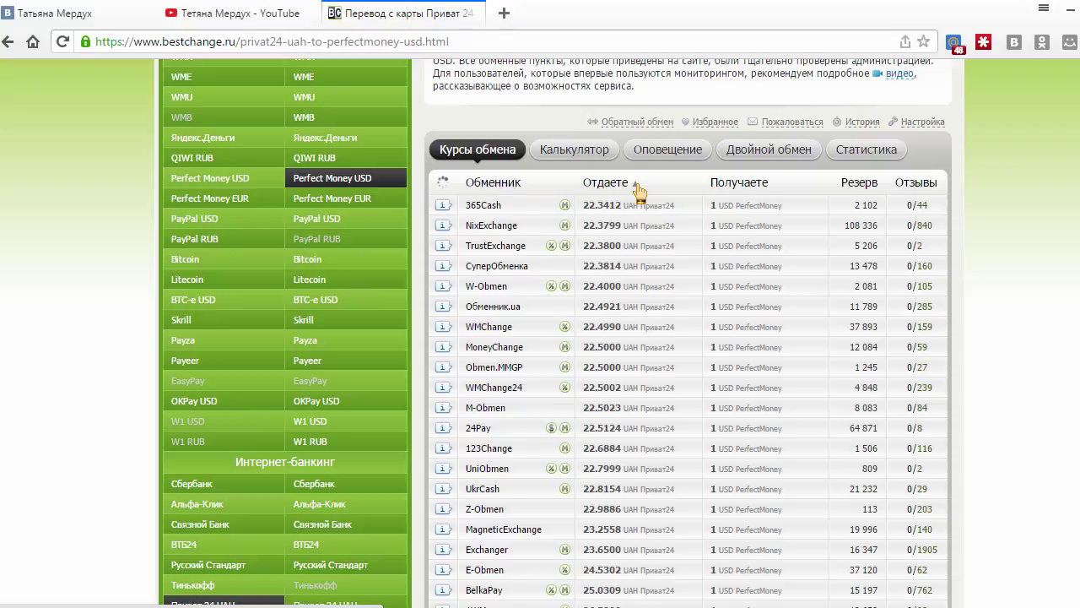
click(637, 188)
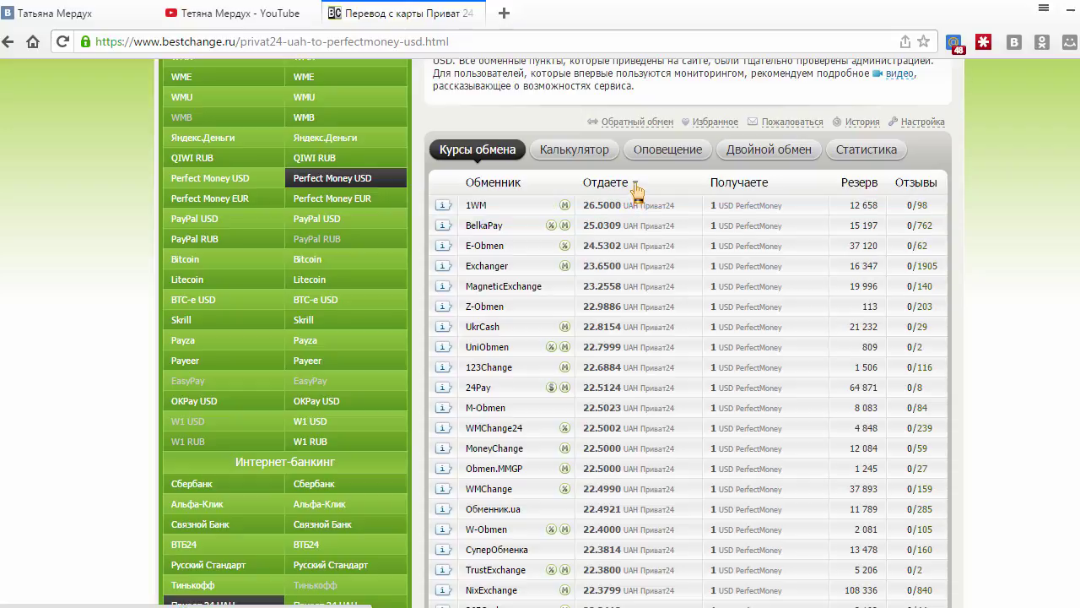
click(635, 186)
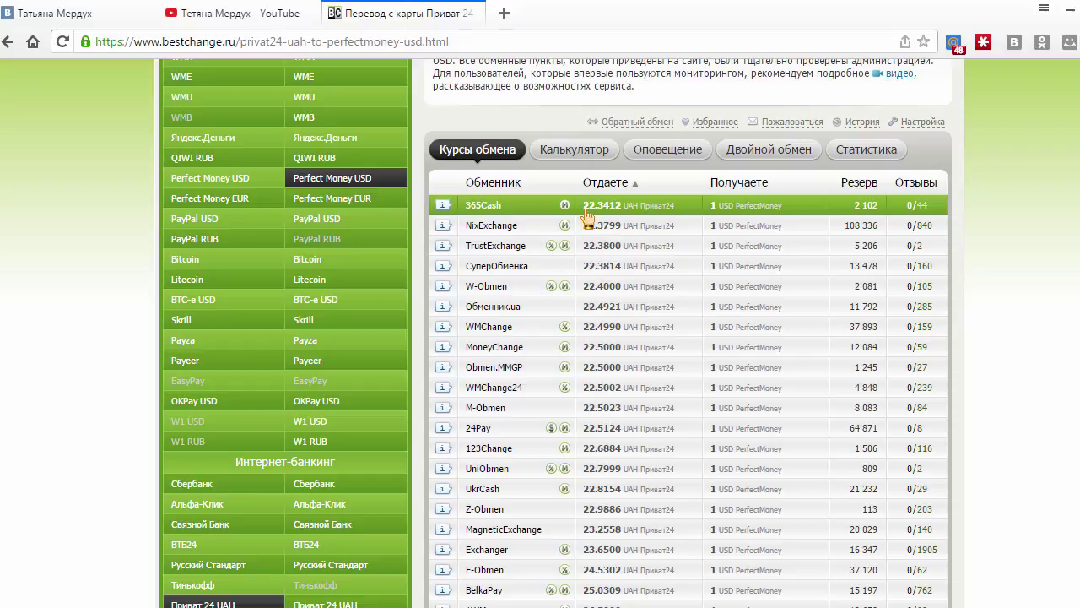
Check the 365Cash exchanger's info and open its website from the exchanger list
scroll(614, 215, down, 2)
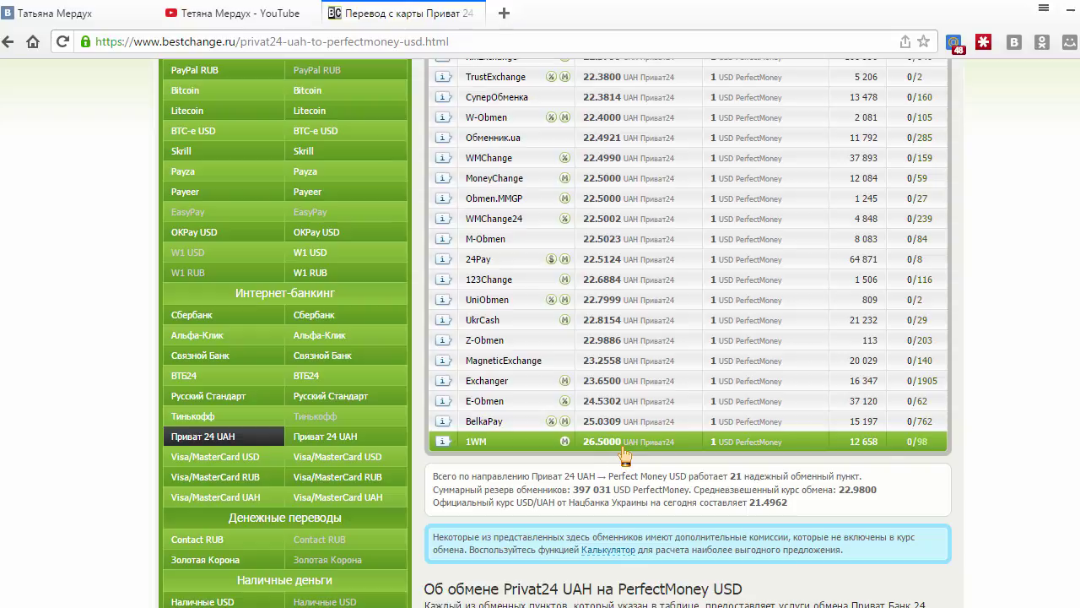
scroll(624, 454, up, 1)
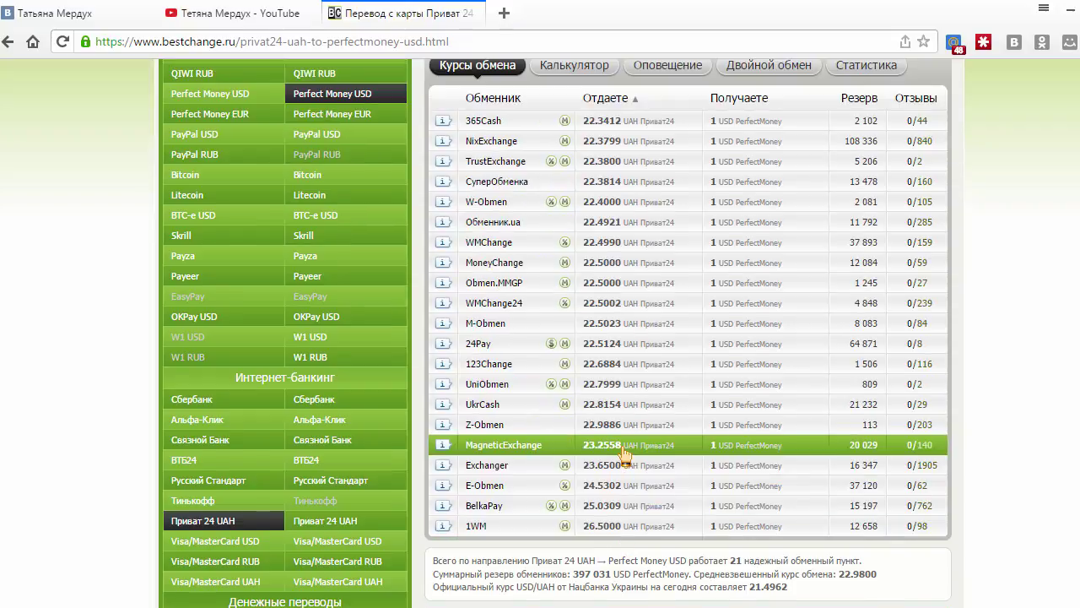
scroll(624, 454, up, 1)
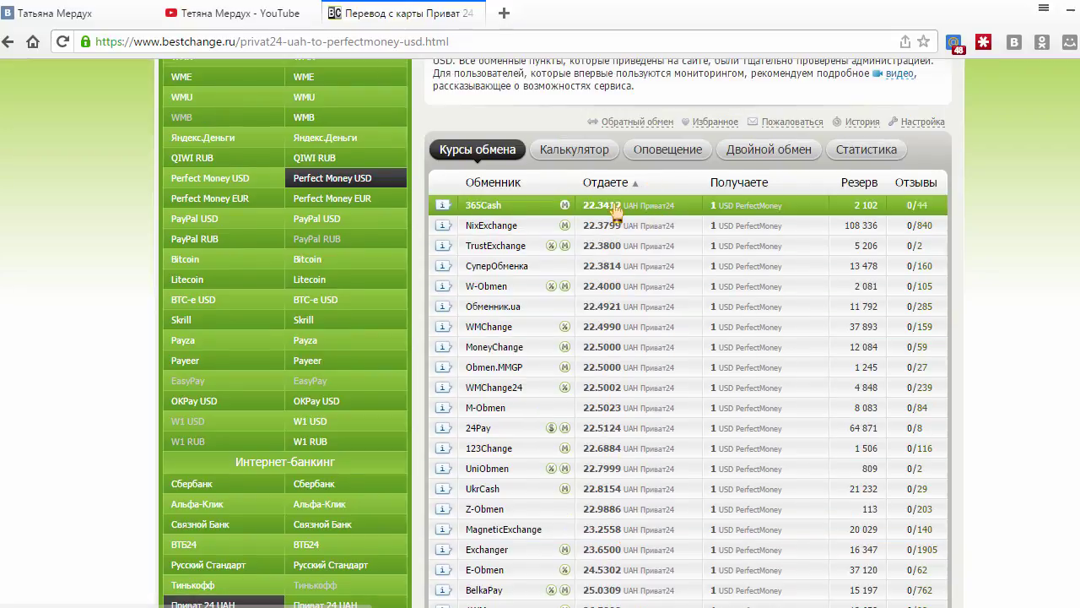
mouse_move(441, 208)
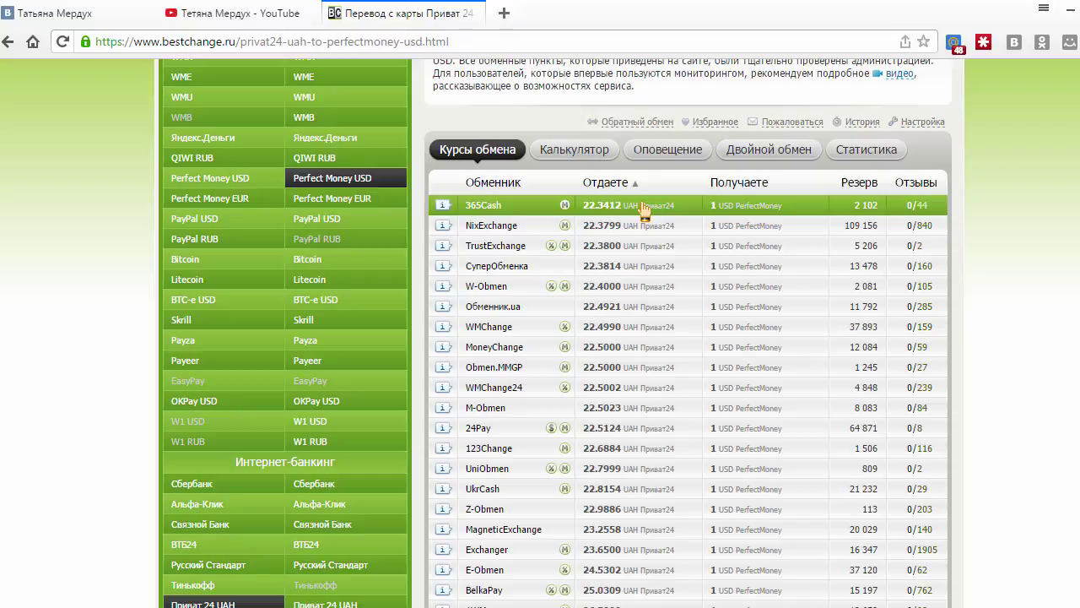
click(644, 208)
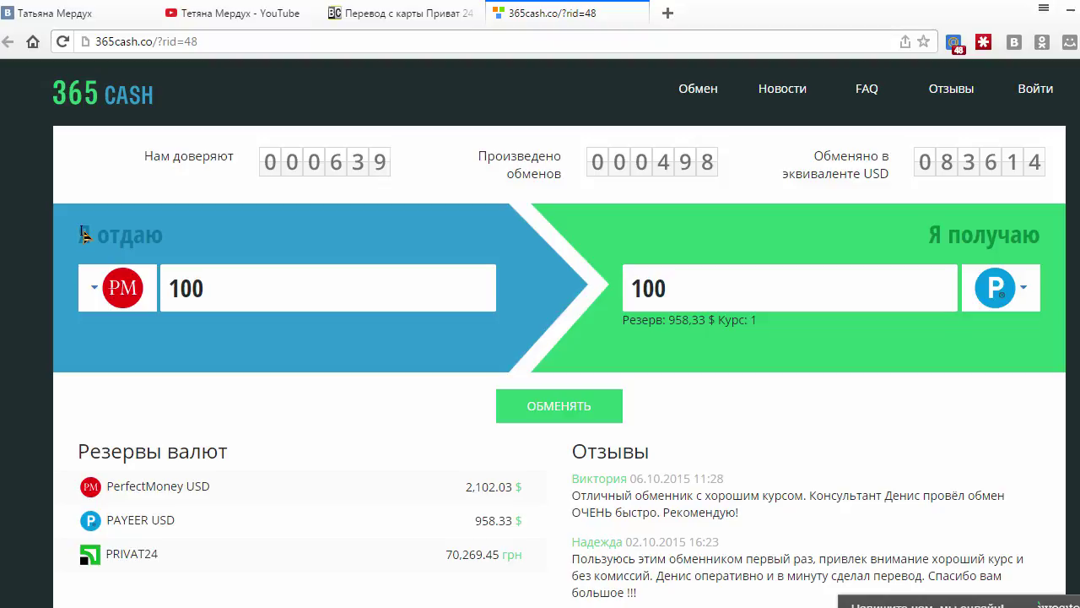
Set Privat24 as the currency to give and Perfect Money as the currency to receive
click(115, 297)
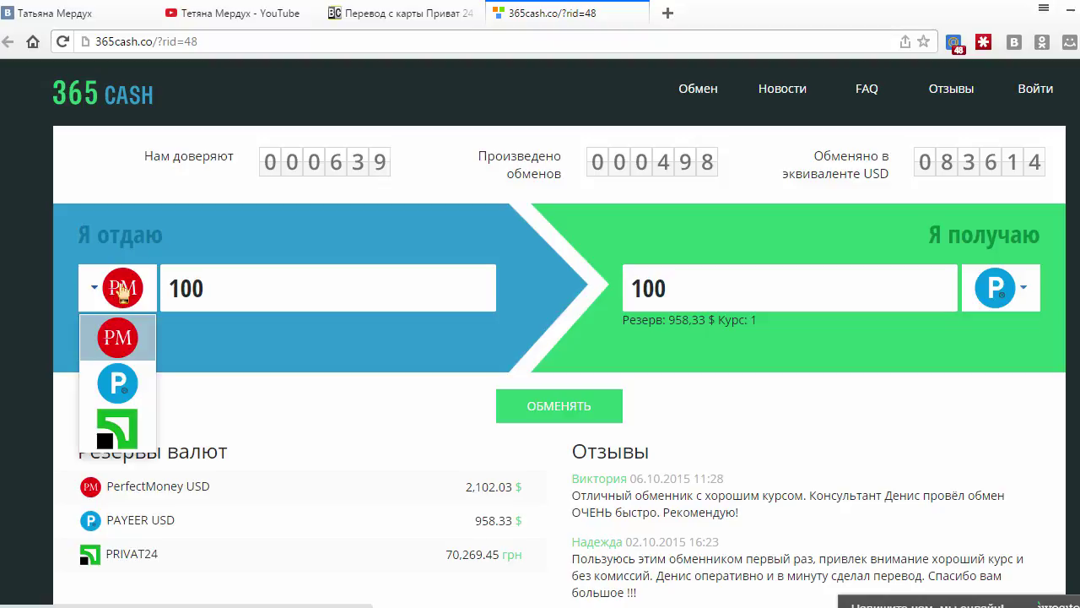
click(115, 430)
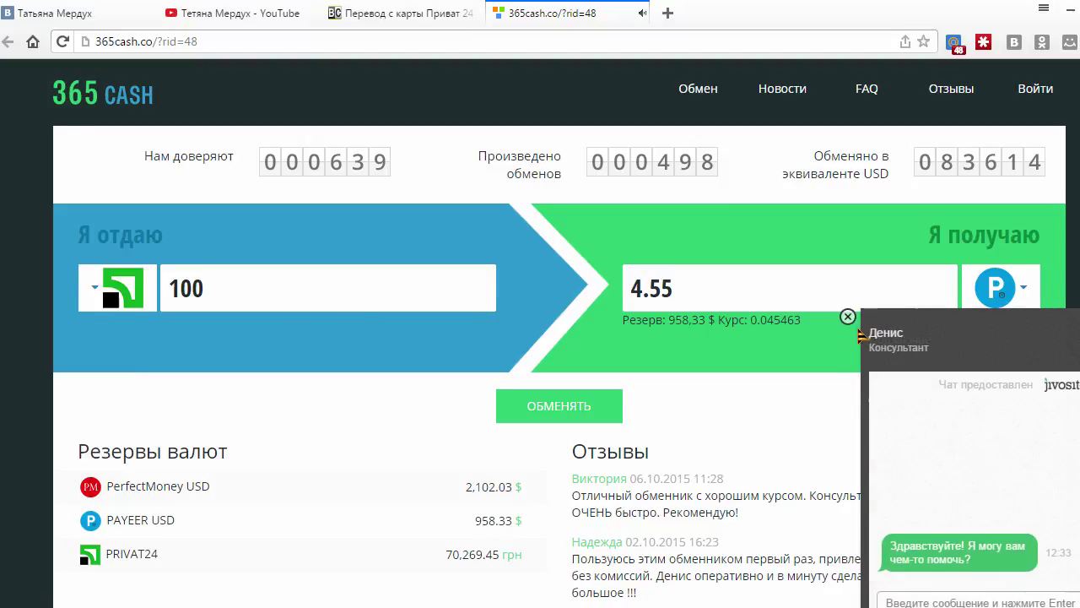
click(847, 317)
click(999, 291)
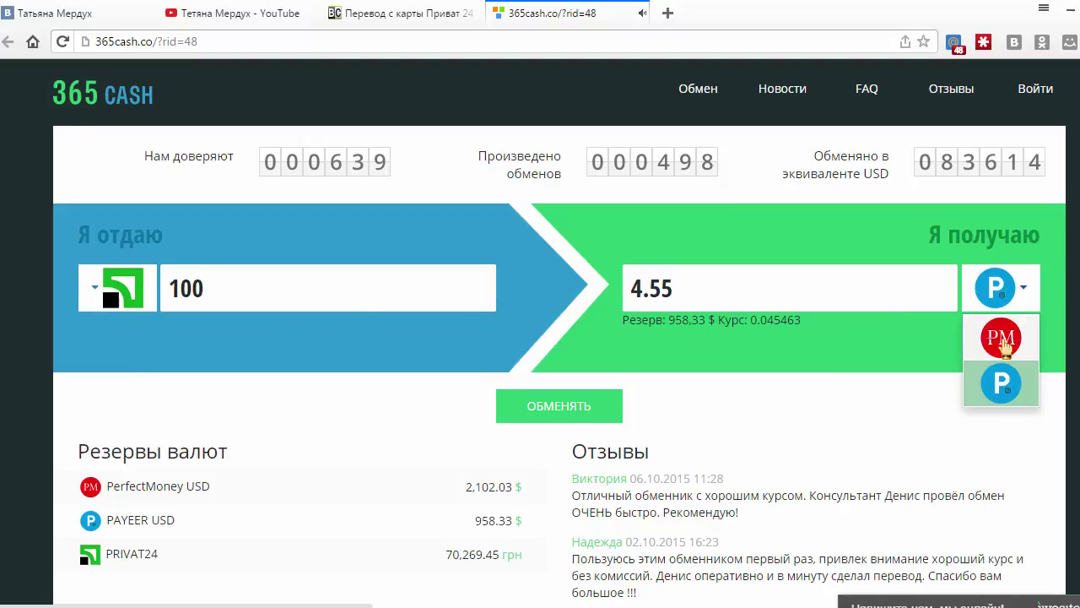
click(1002, 339)
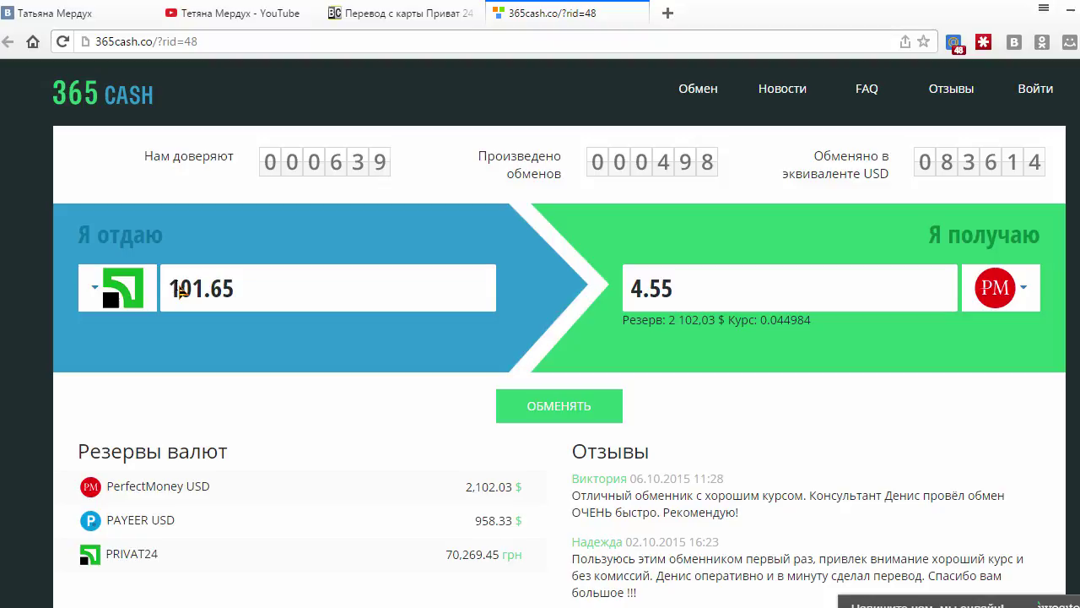
Replace the 101.65 give amount with 1285, yielding 57.52 Perfect Money USD
drag(177, 289, 260, 292)
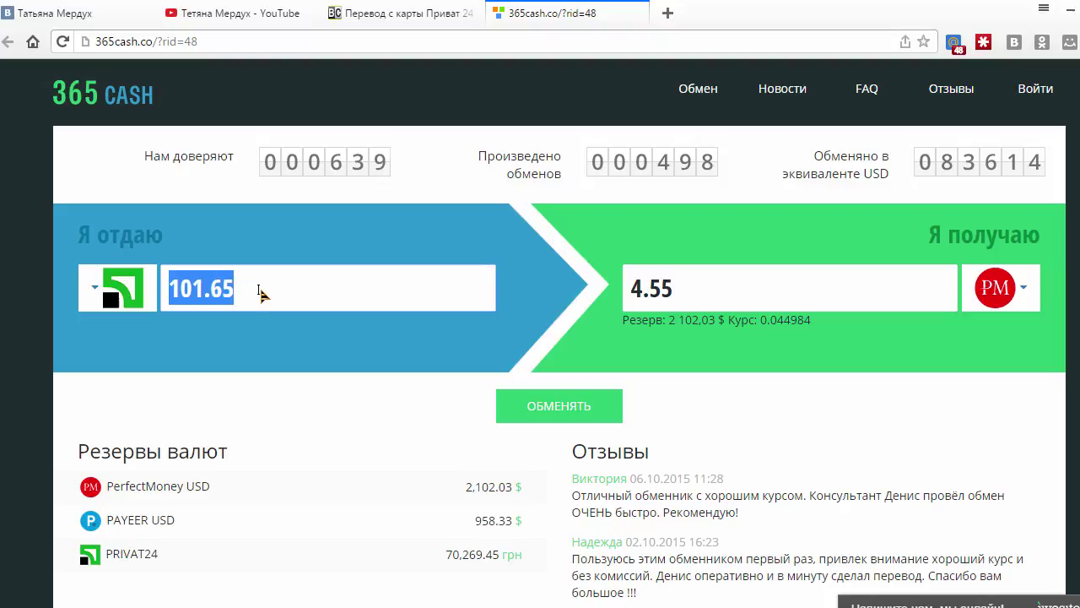
text(21)
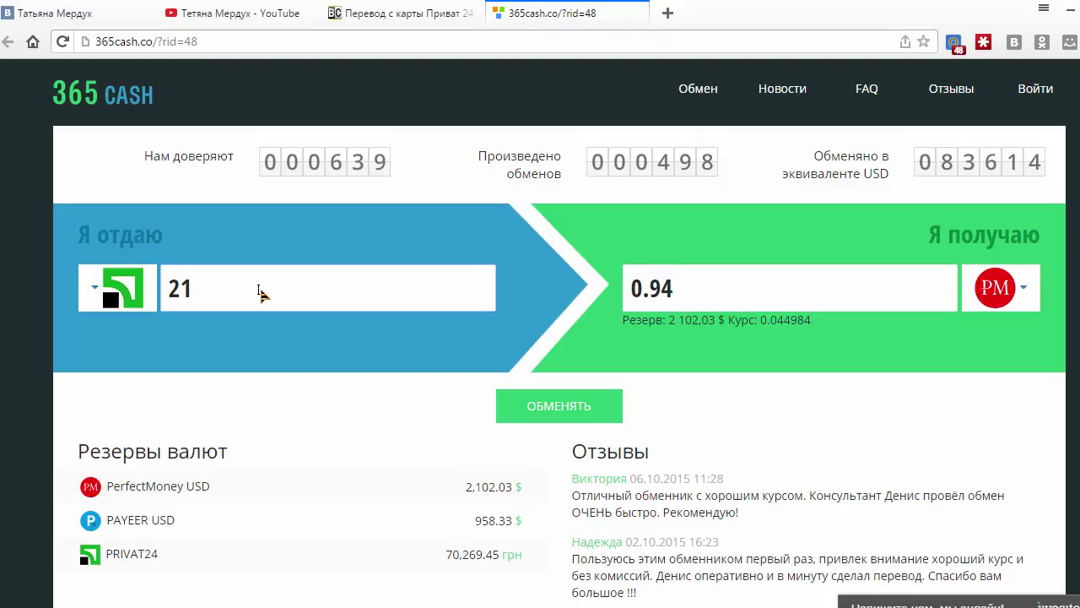
text(85)
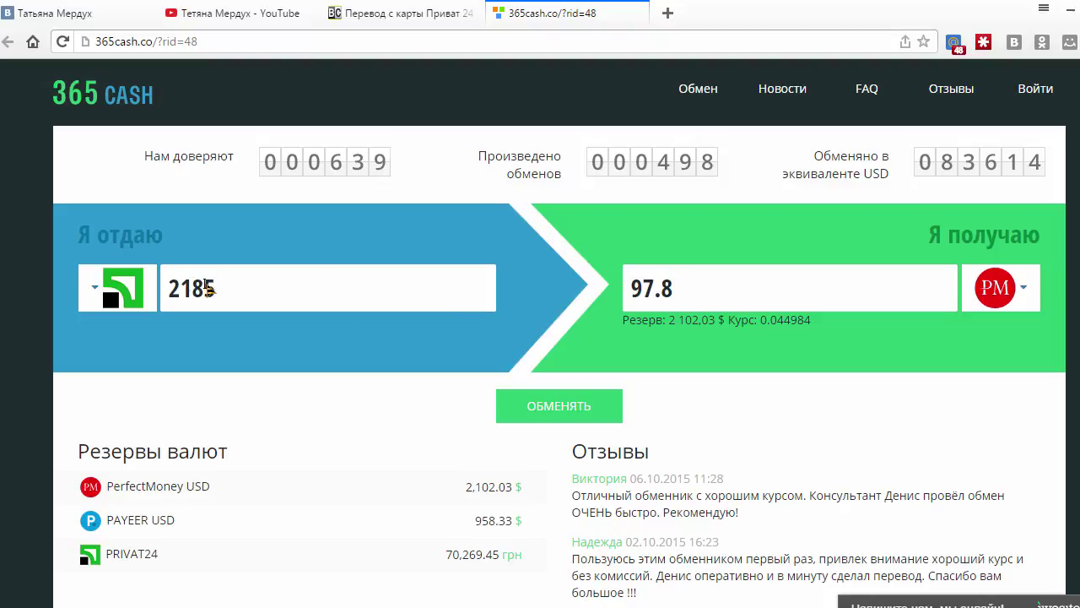
drag(169, 292, 244, 279)
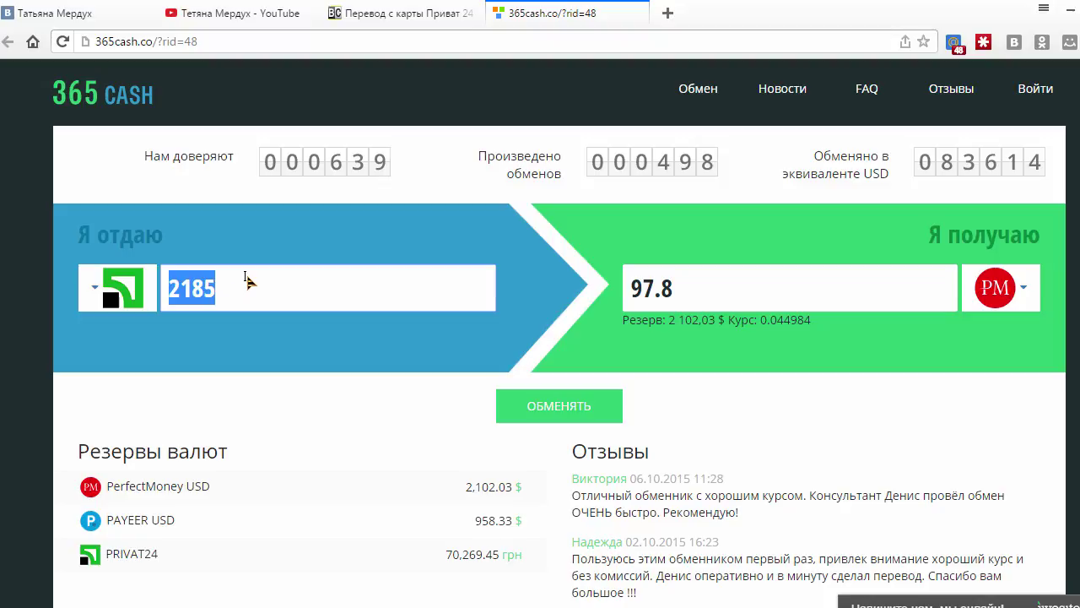
text(12)
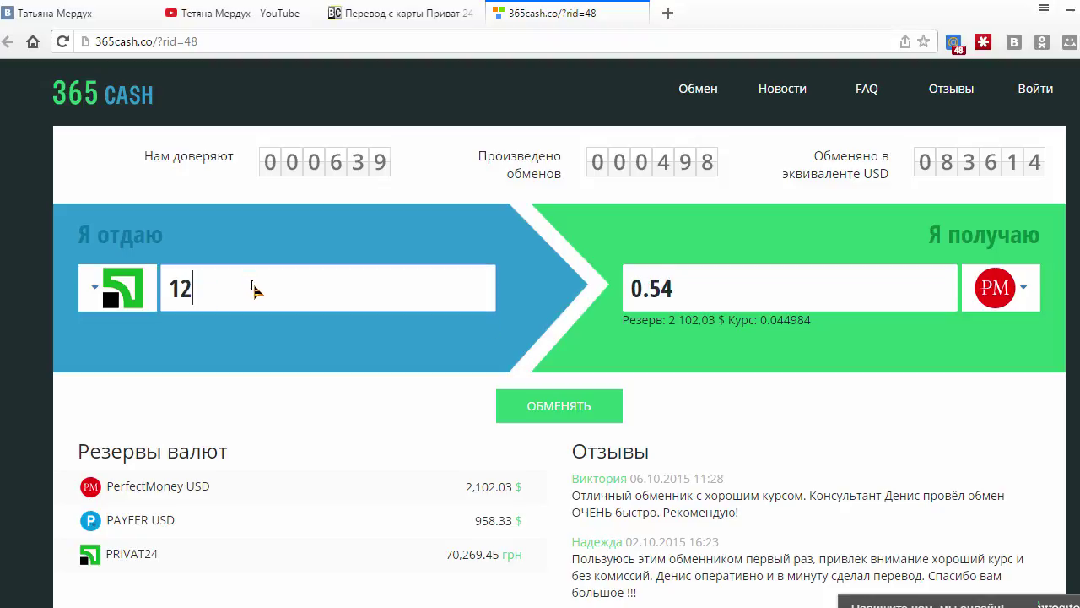
text(86)
drag(226, 292, 207, 291)
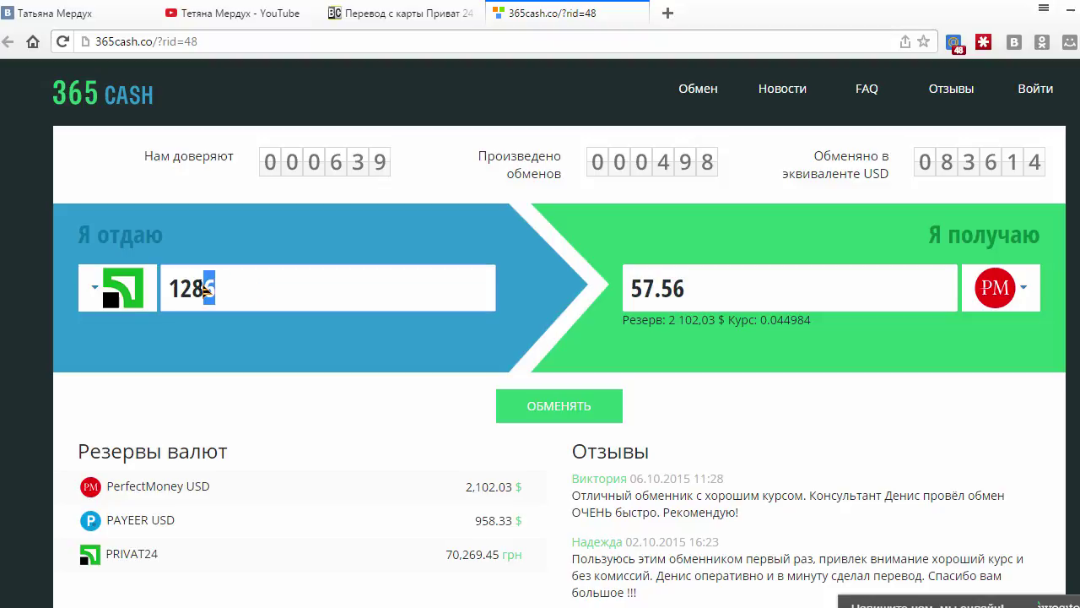
text(5)
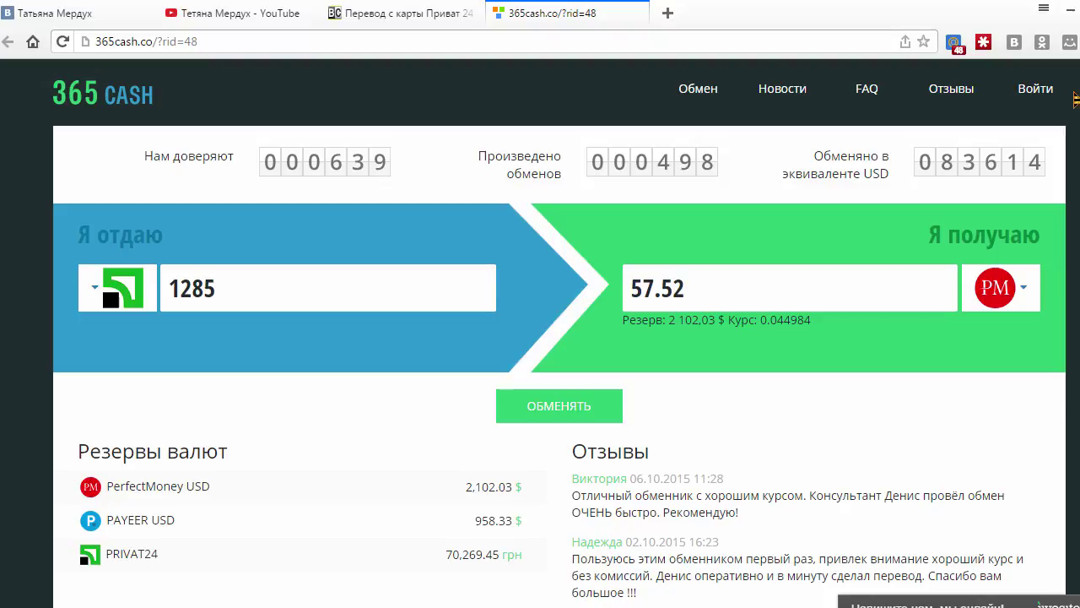
Register a new 365Cash account with the user's name, e-mail and a password
click(1033, 89)
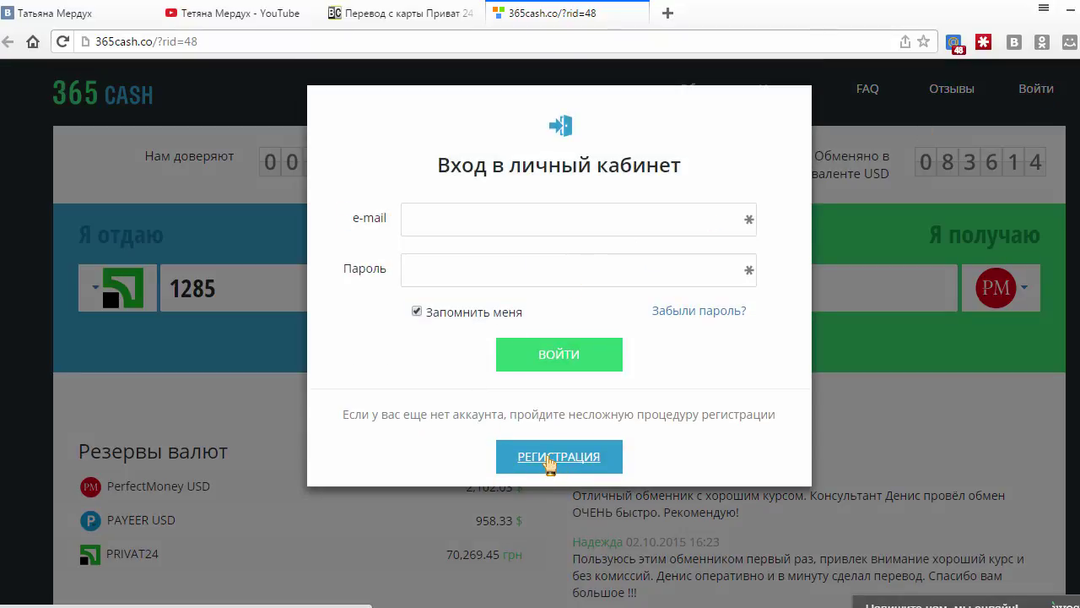
click(548, 460)
click(581, 221)
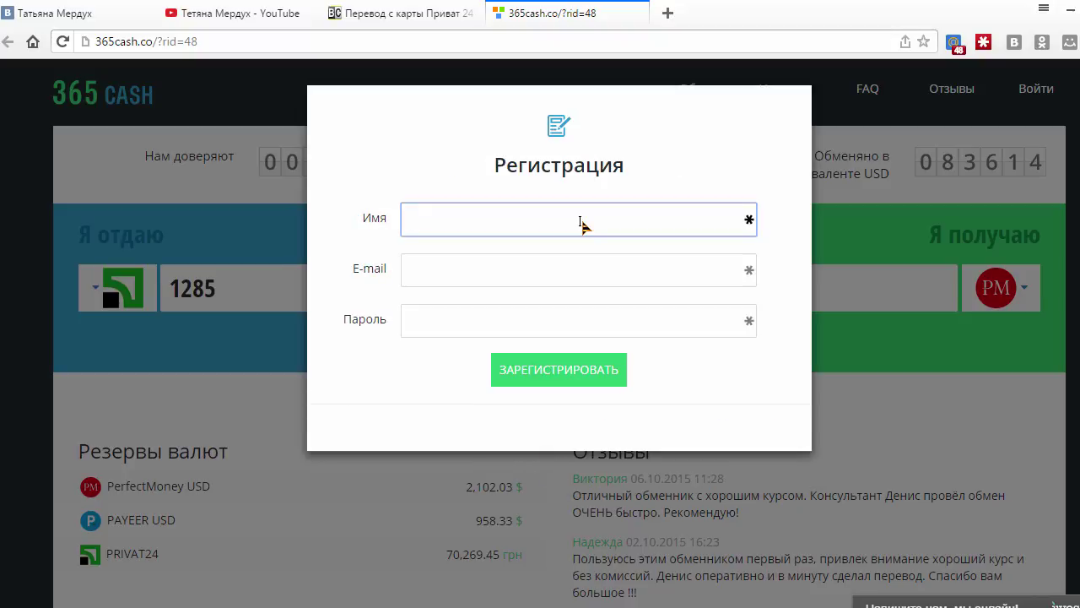
click(531, 270)
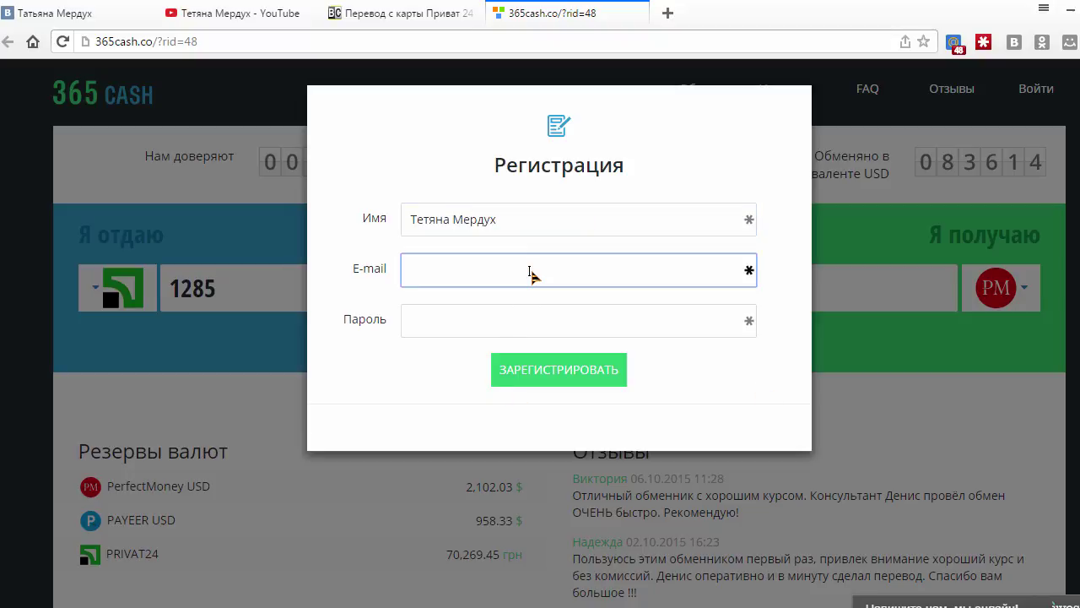
click(509, 330)
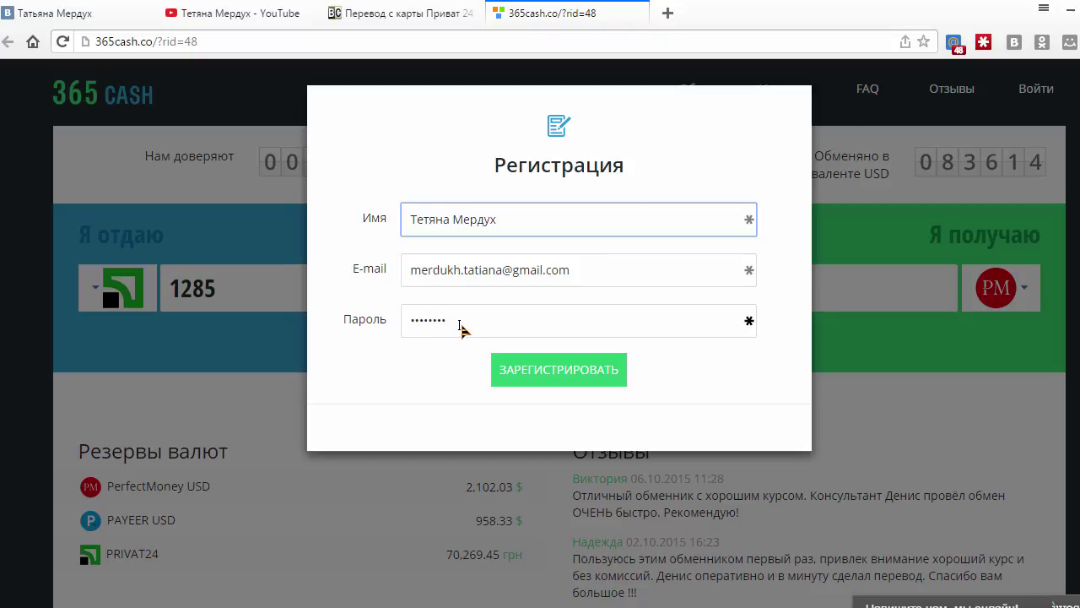
click(574, 373)
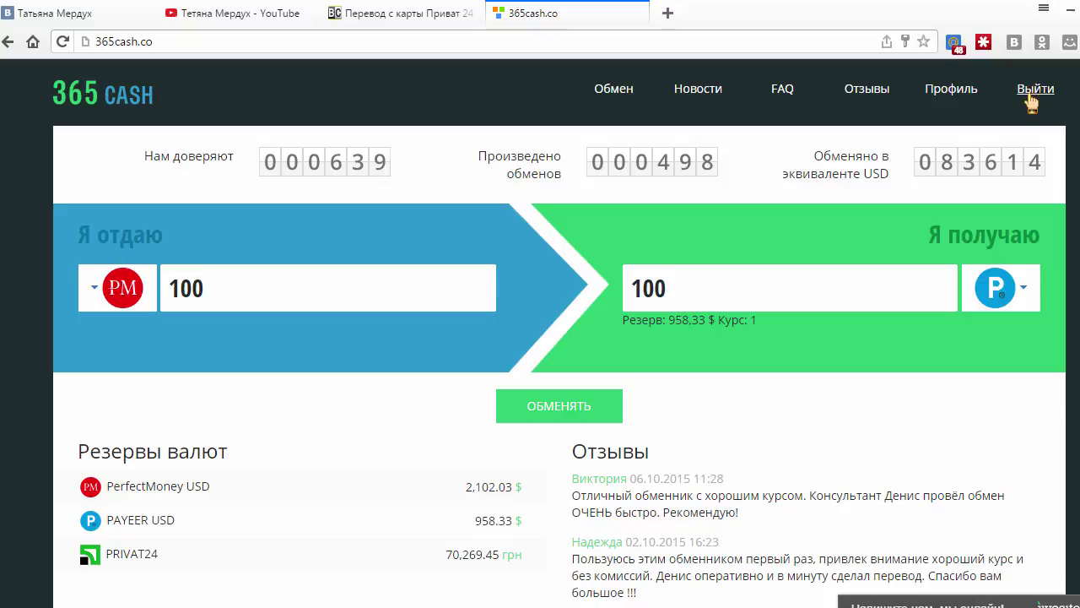
Open the profile, look over Личные данные and check the empty operation history
click(960, 96)
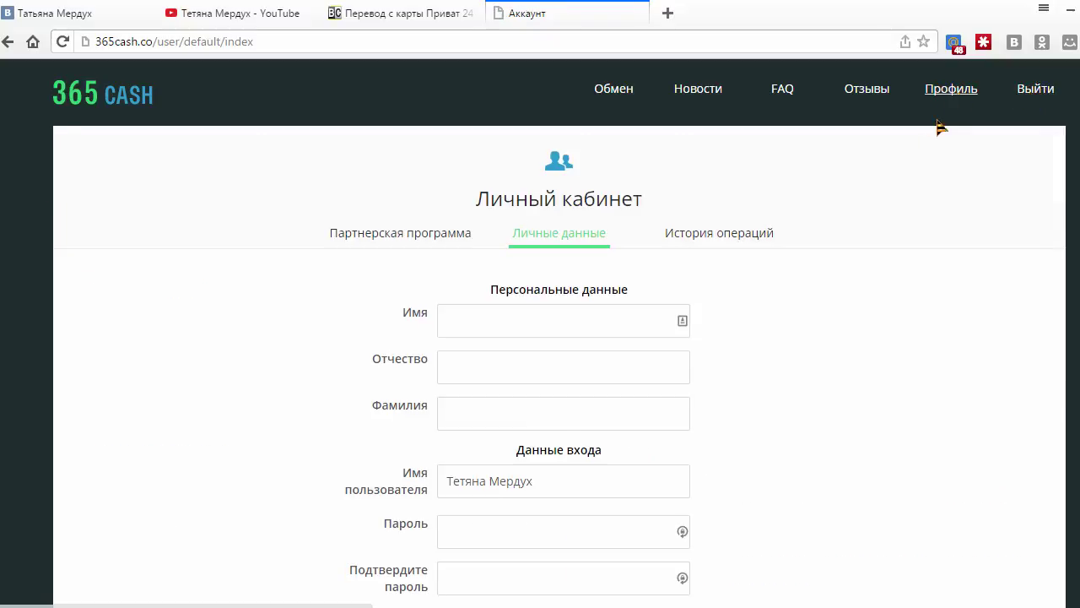
scroll(832, 306, down, 1)
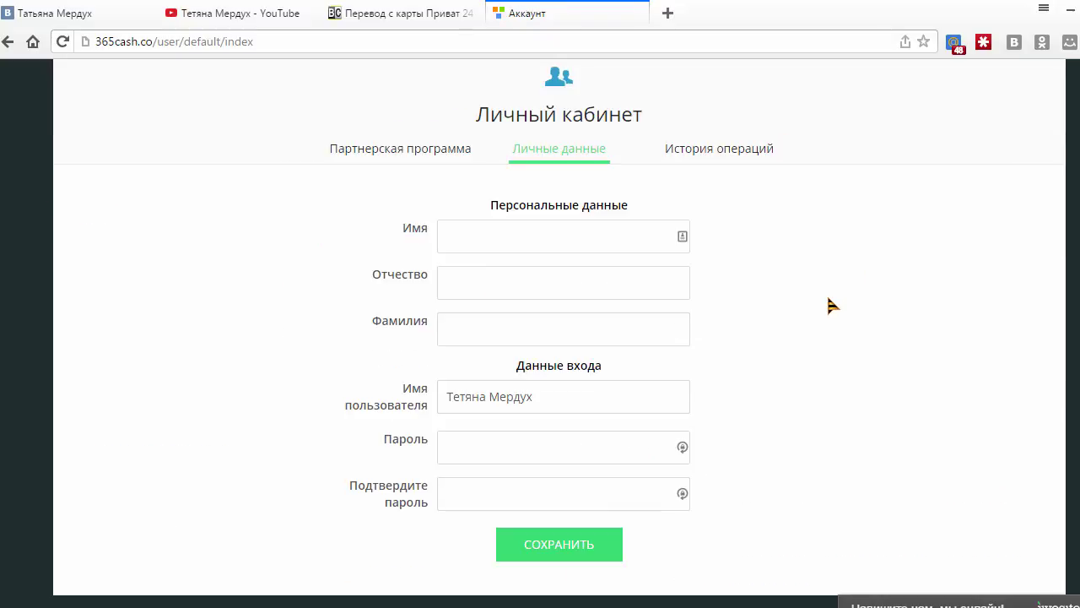
scroll(831, 306, down, 1)
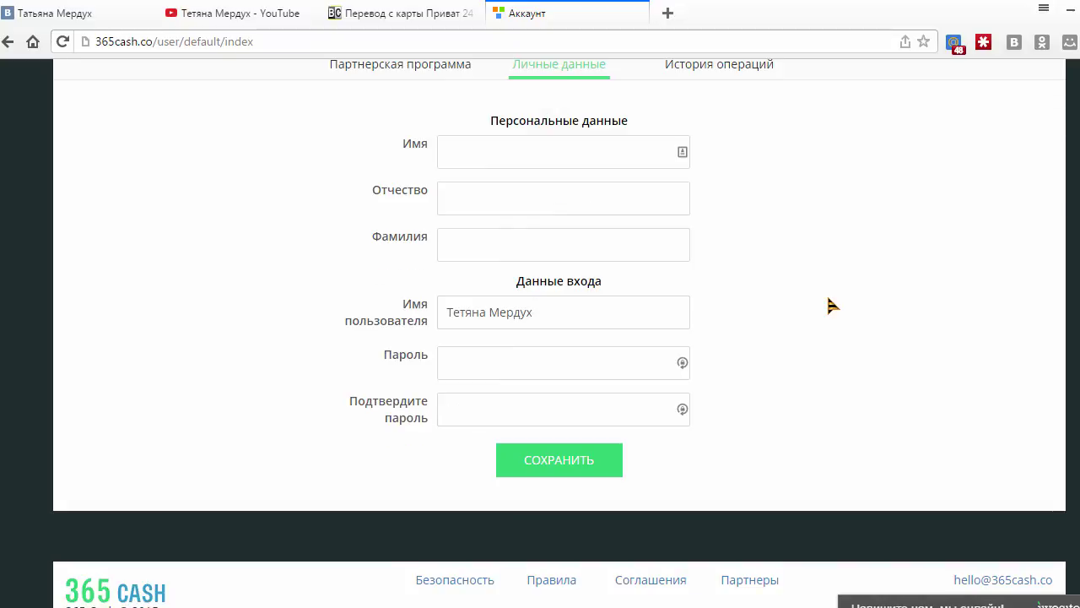
scroll(831, 306, up, 1)
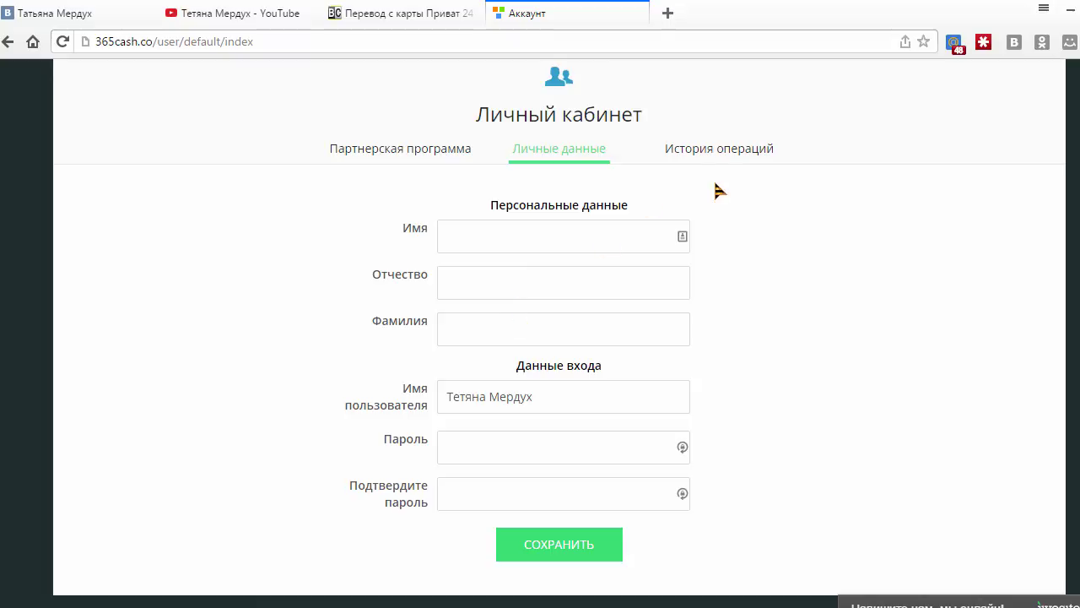
click(726, 152)
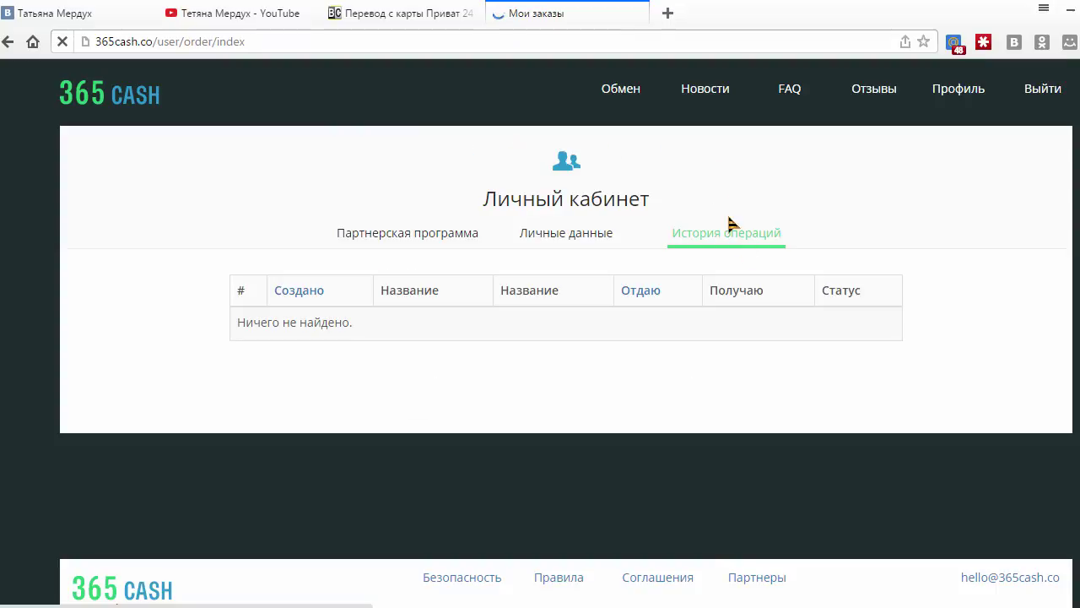
Review the Партнерская программа page with the referral link
click(416, 239)
scroll(373, 354, down, 1)
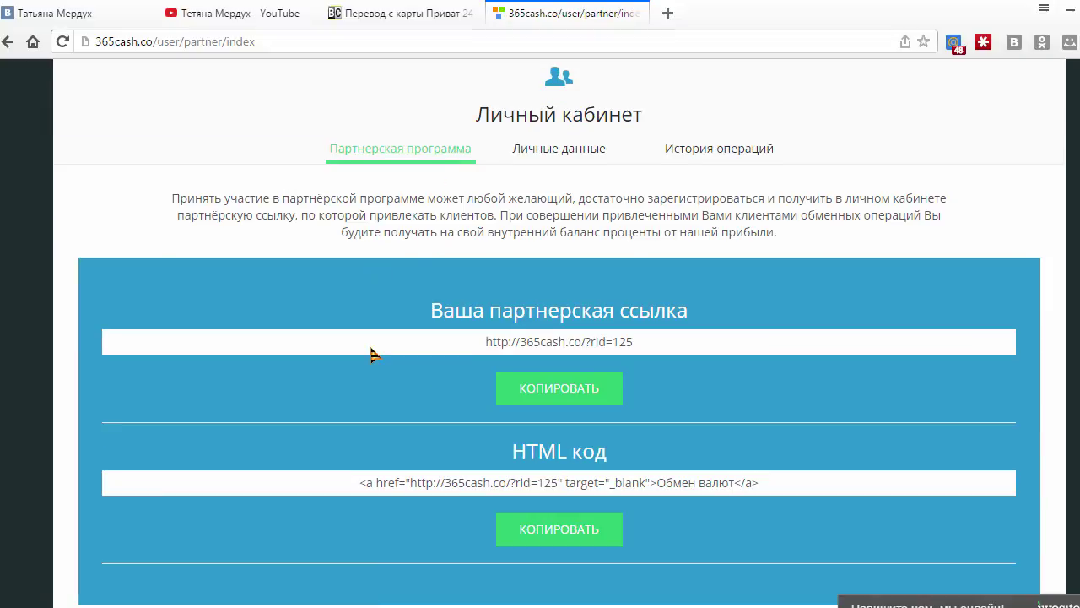
scroll(373, 355, down, 1)
scroll(373, 355, down, 3)
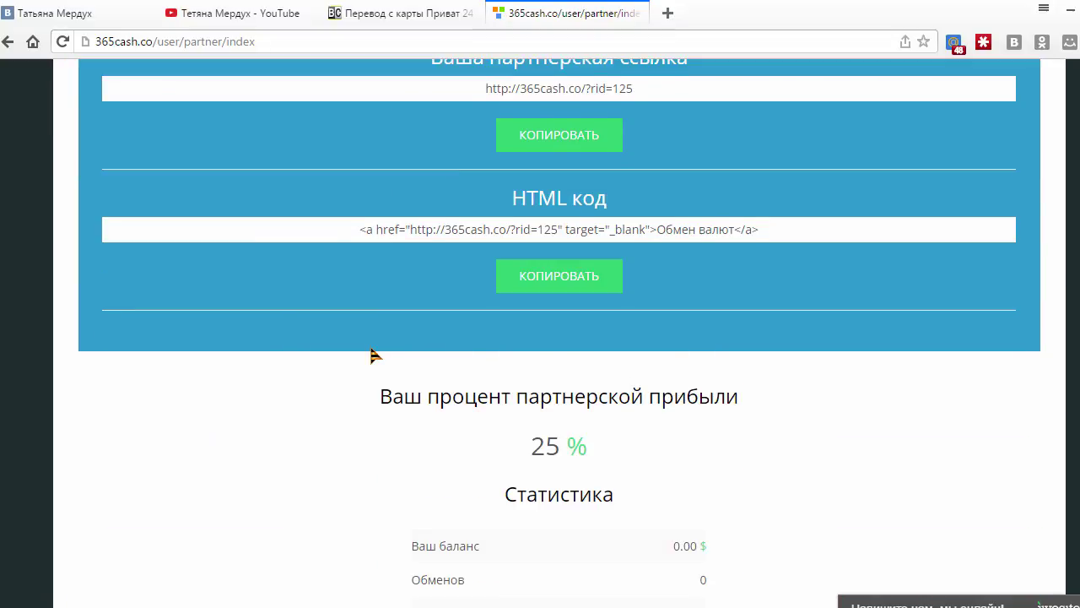
scroll(373, 355, down, 1)
scroll(373, 355, up, 6)
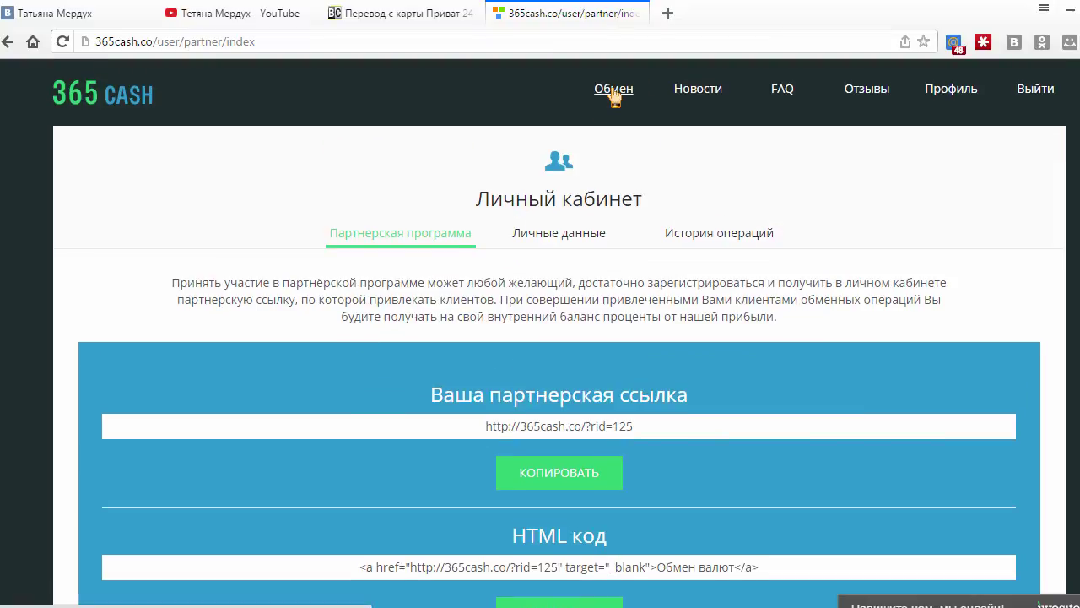
click(614, 90)
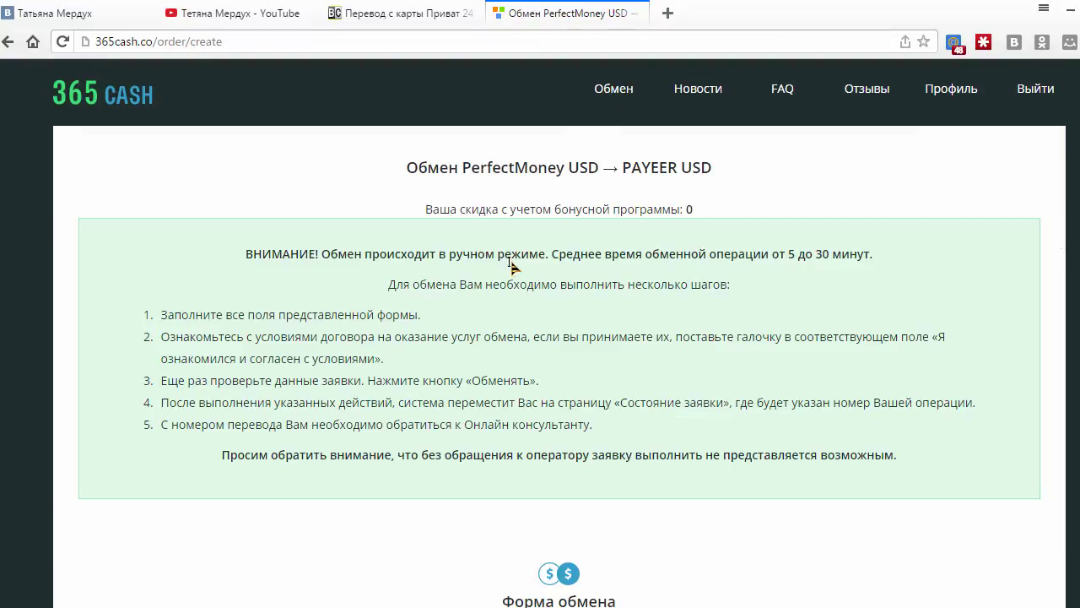
On the home exchange form, choose Privat24 to PerfectMoney and enter 1285 to give
scroll(500, 287, down, 4)
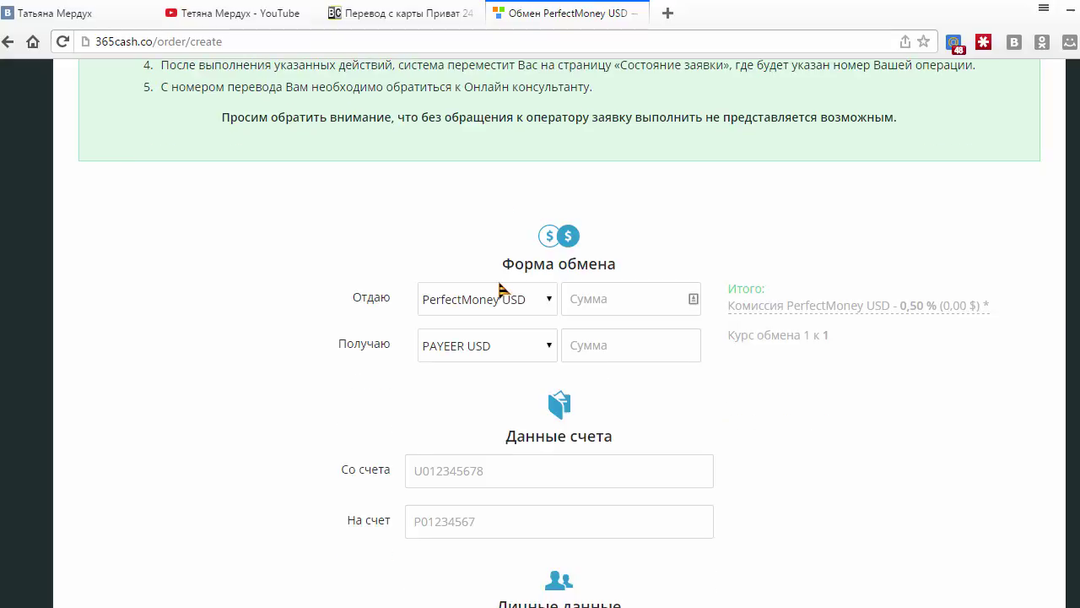
scroll(500, 289, down, 3)
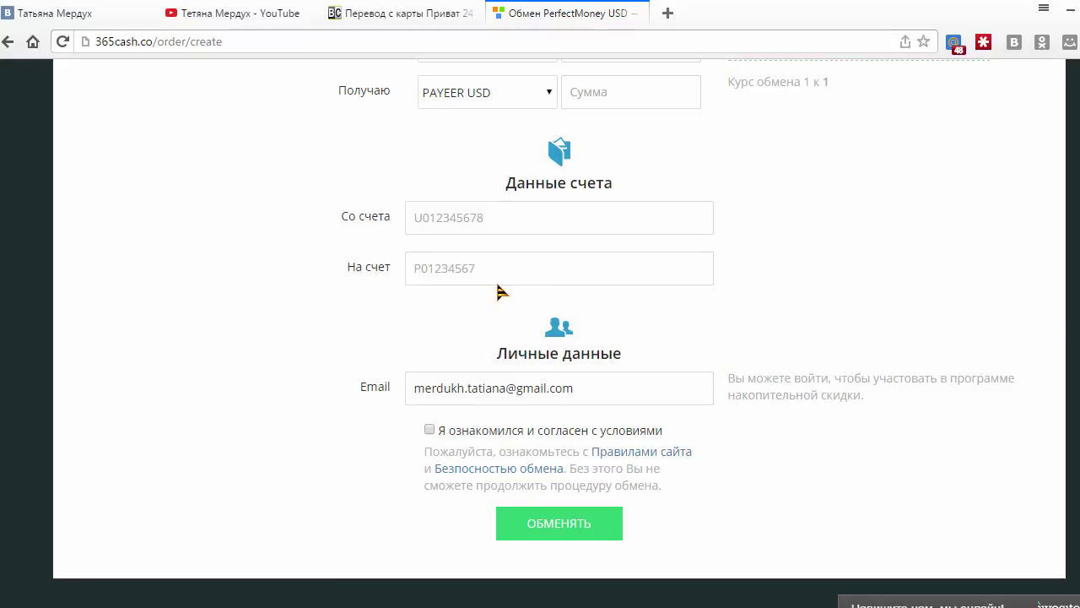
scroll(500, 290, up, 7)
click(93, 99)
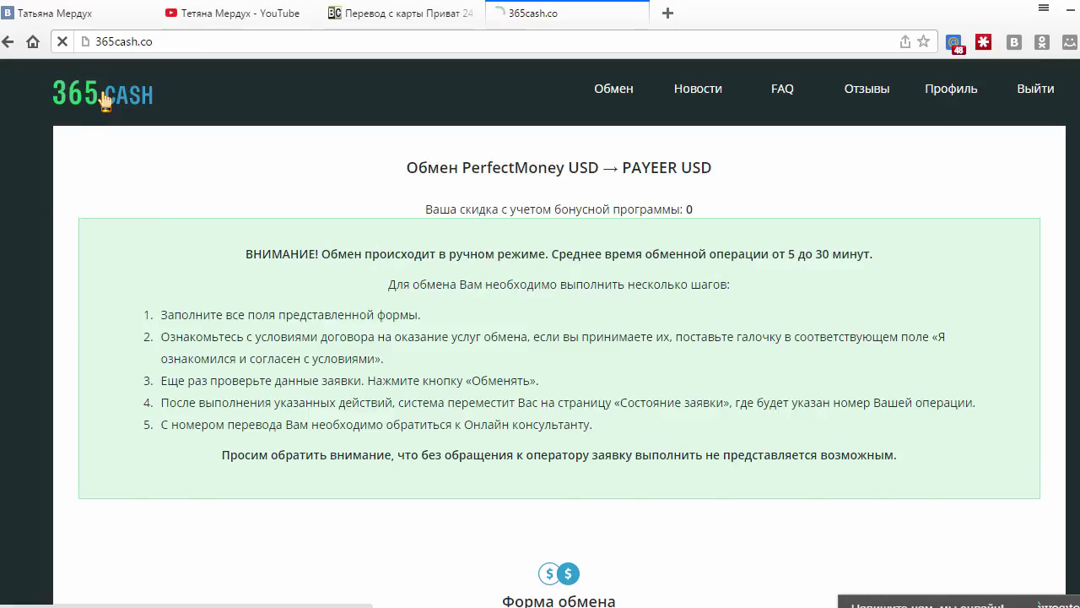
click(123, 290)
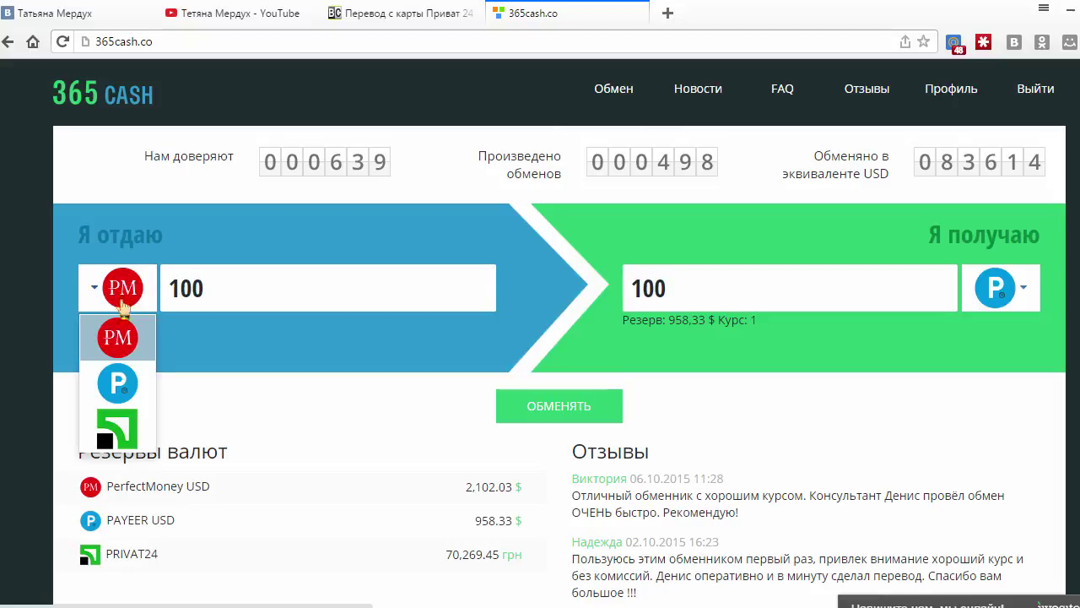
click(116, 422)
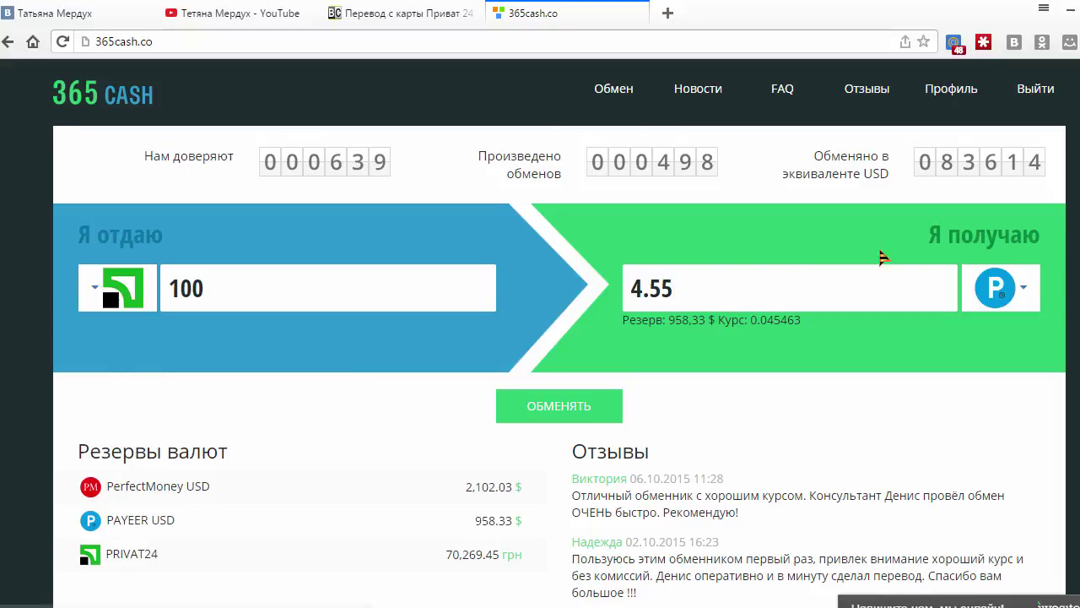
click(1017, 290)
click(997, 329)
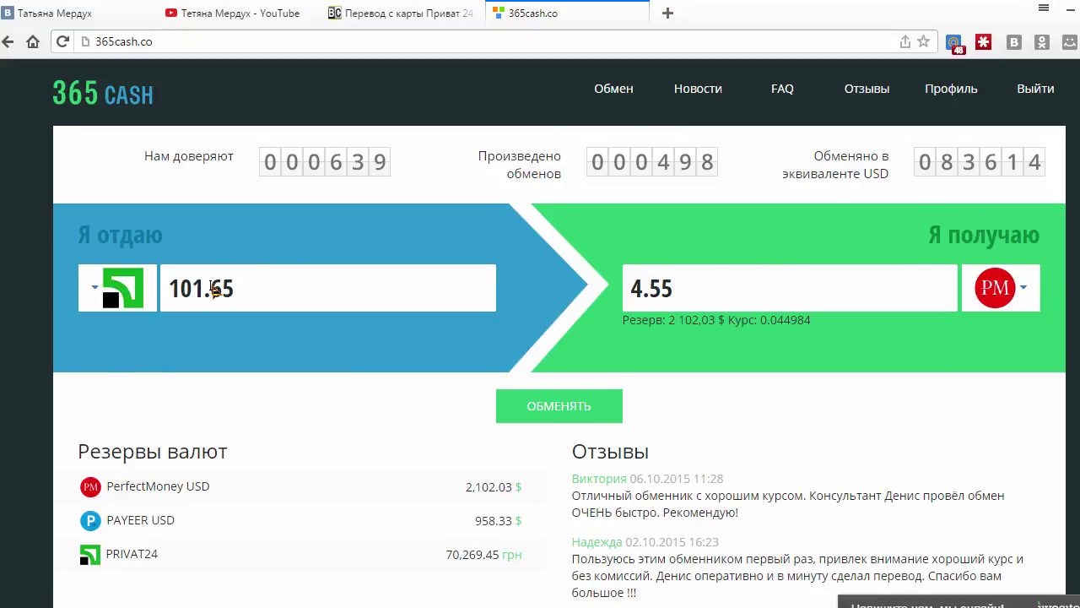
double_click(248, 293)
text(12)
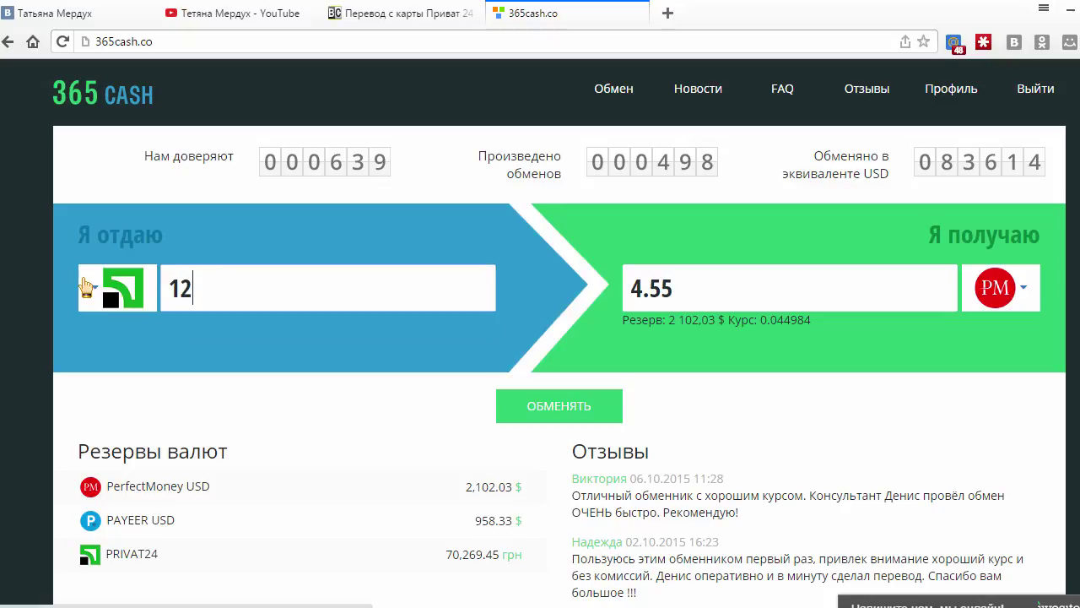
text(85)
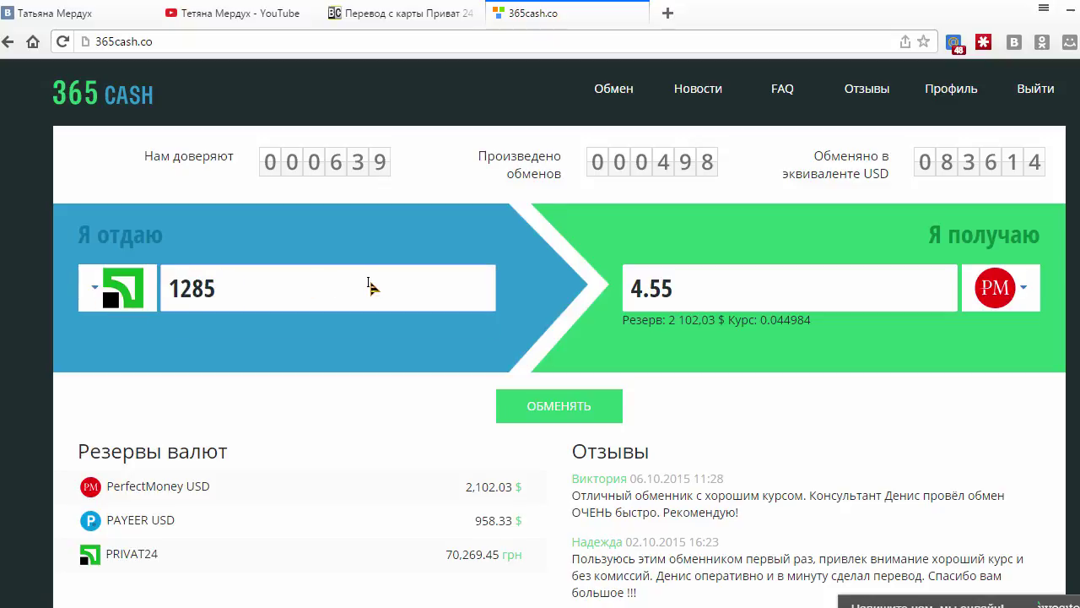
Start the exchange and raise the give amount from 1285 to 1298 for 58.1 USD
click(559, 408)
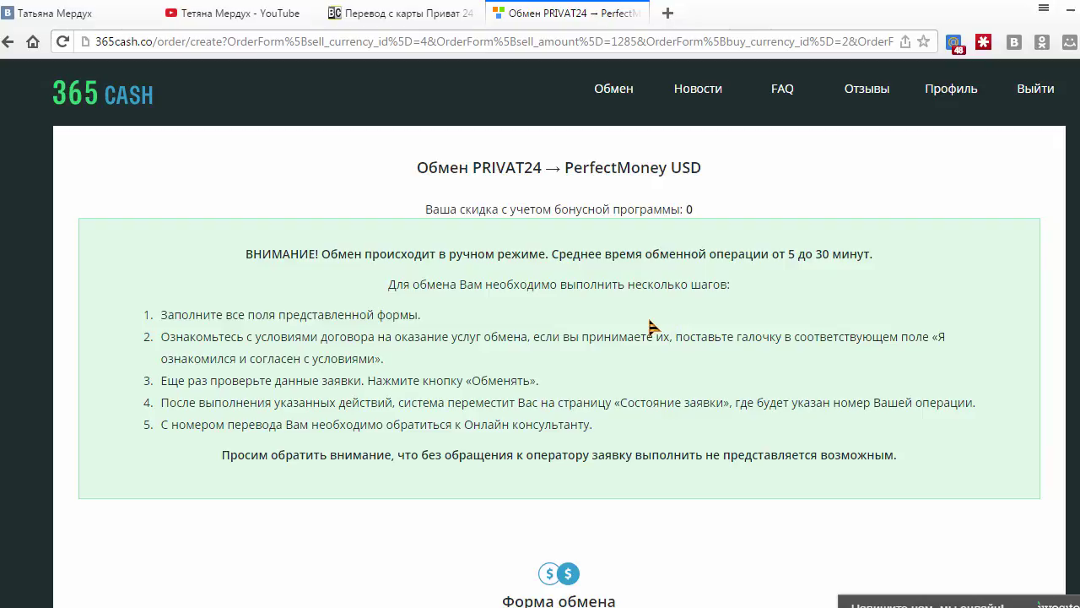
scroll(650, 327, down, 4)
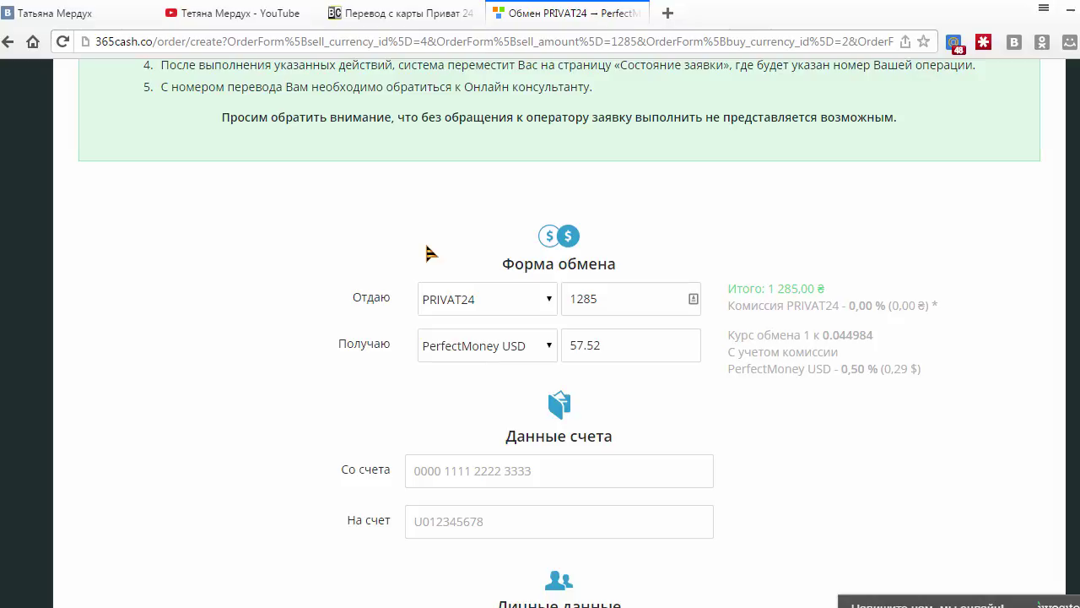
scroll(426, 253, down, 2)
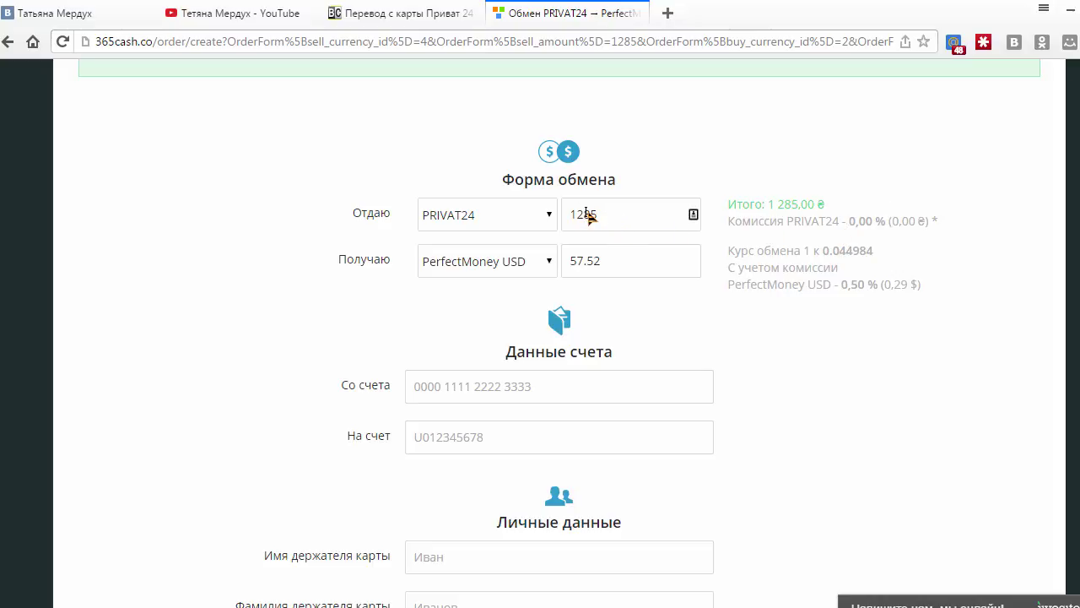
drag(584, 216, 599, 216)
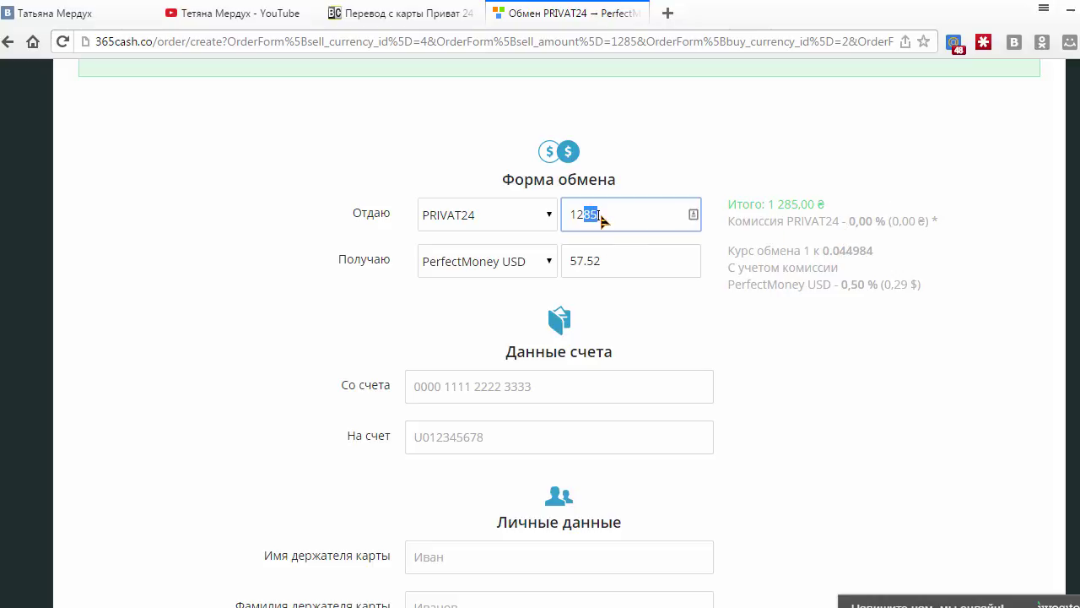
text(98)
click(812, 291)
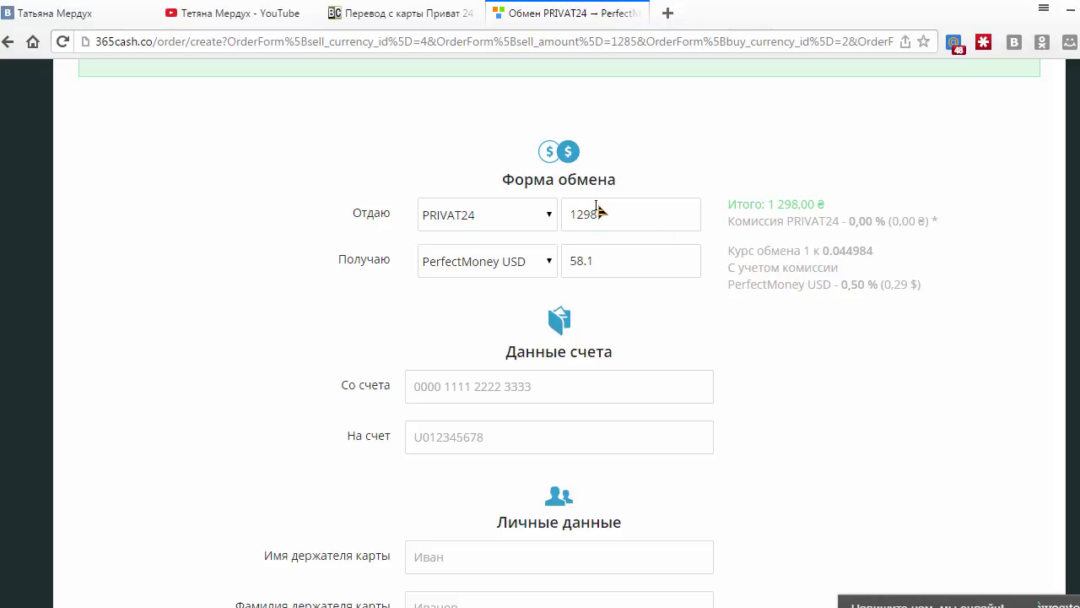
Dismiss the live chat pop-ups while moving through the card and Perfect Money account fields
scroll(731, 312, down, 1)
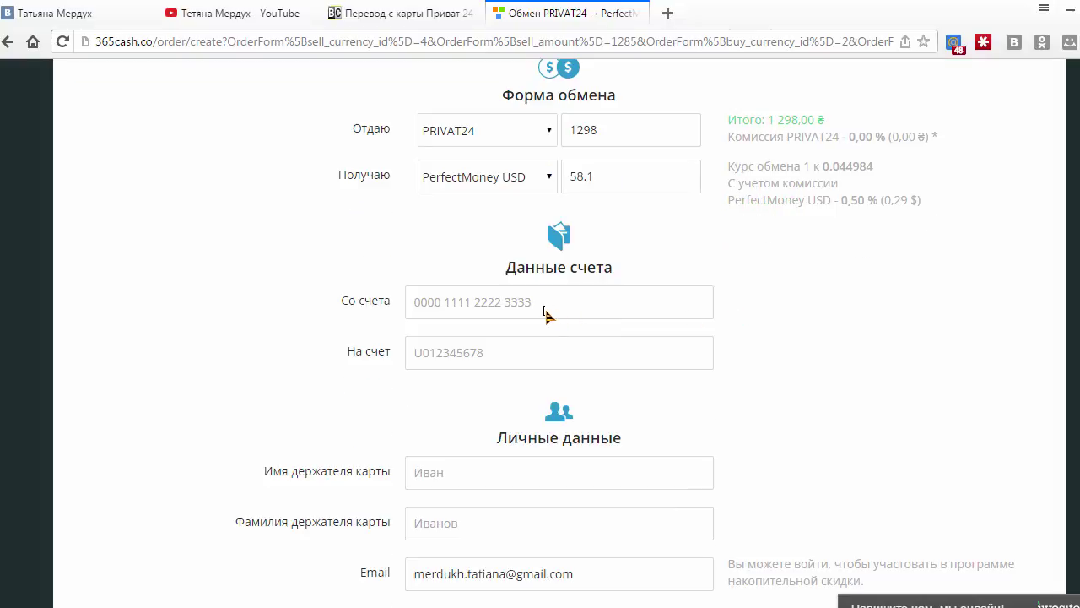
click(571, 299)
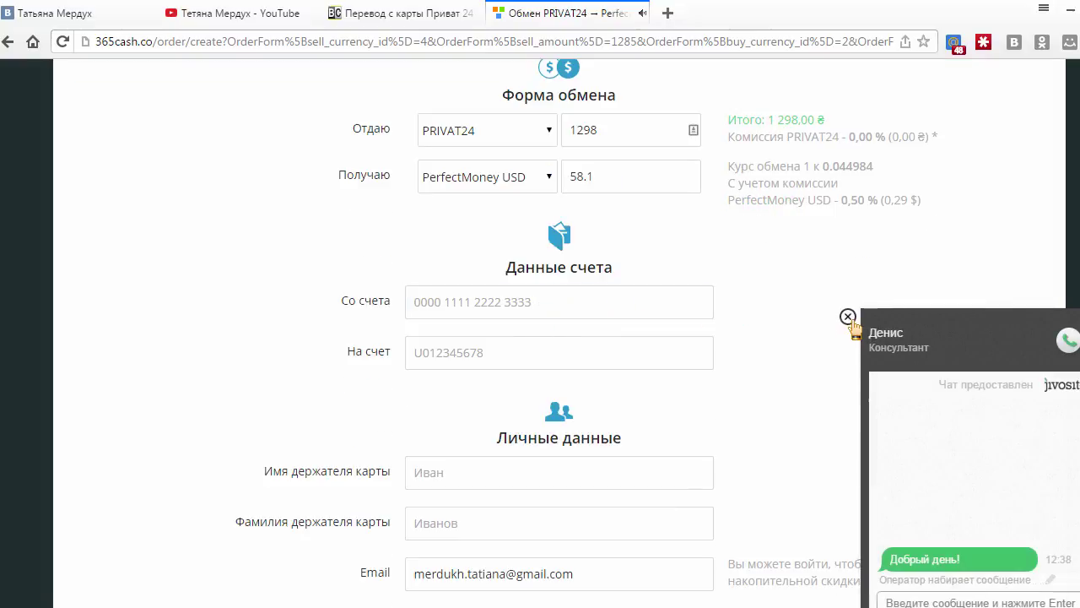
click(848, 318)
click(532, 301)
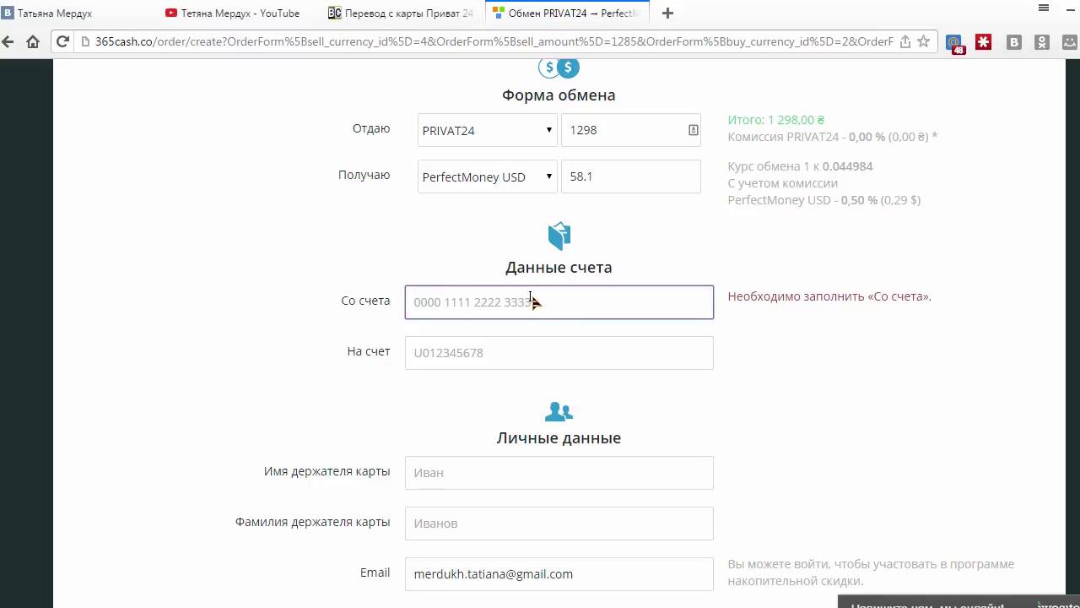
click(532, 352)
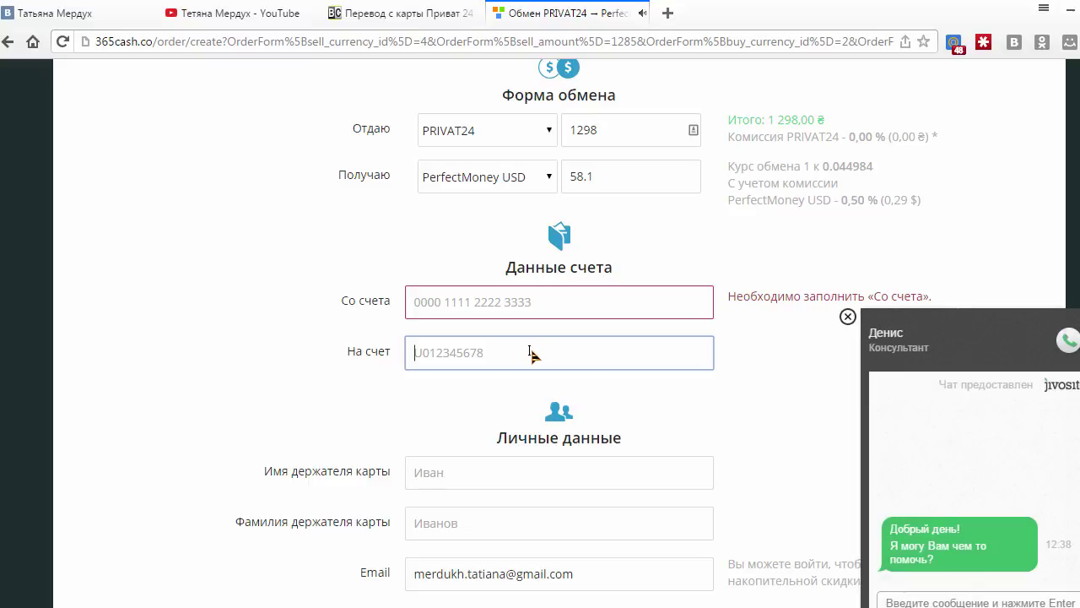
click(848, 316)
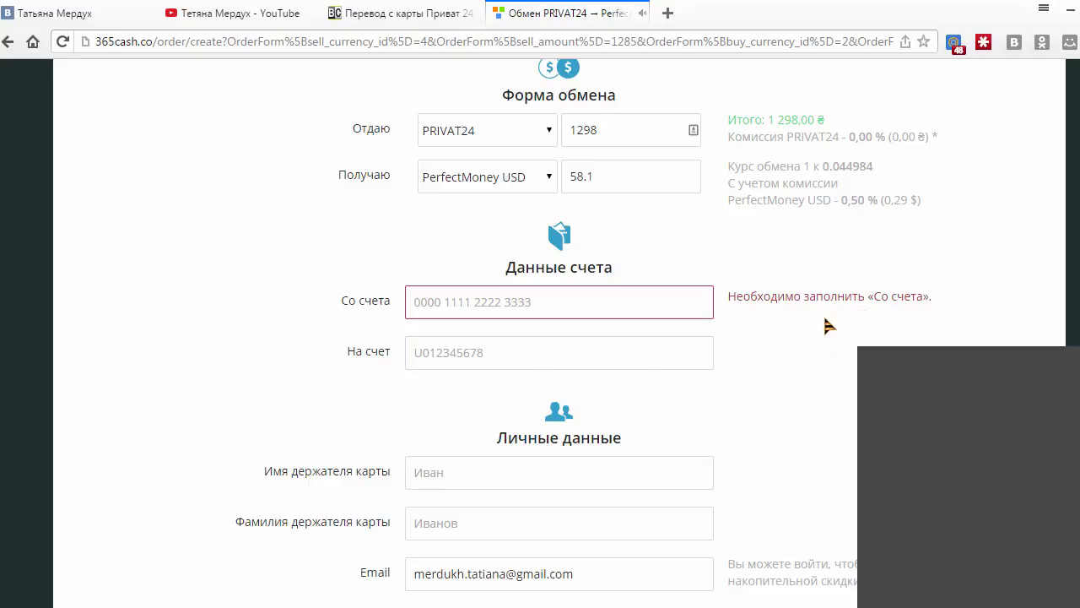
scroll(789, 379, down, 1)
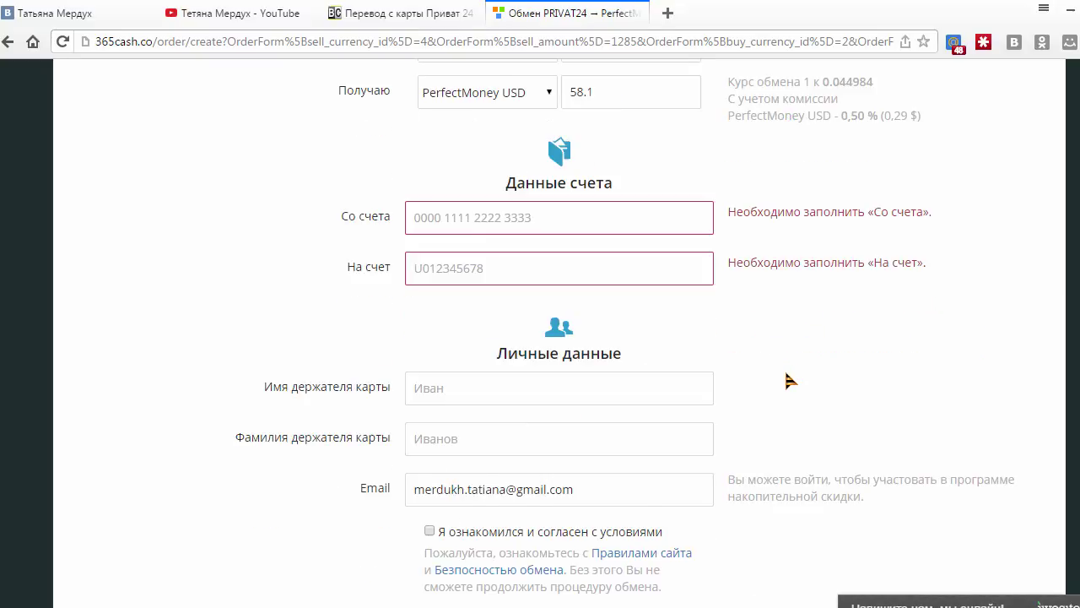
scroll(789, 379, down, 1)
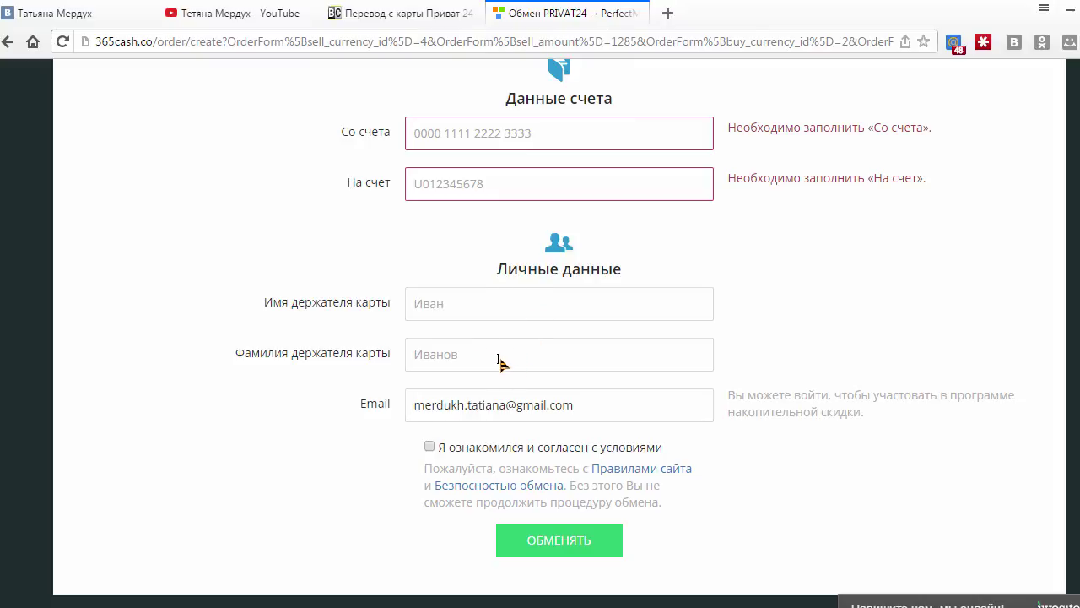
Accept the terms, submit the form and confirm the 1 298,00 ₴ → 58,10 $ order
click(428, 448)
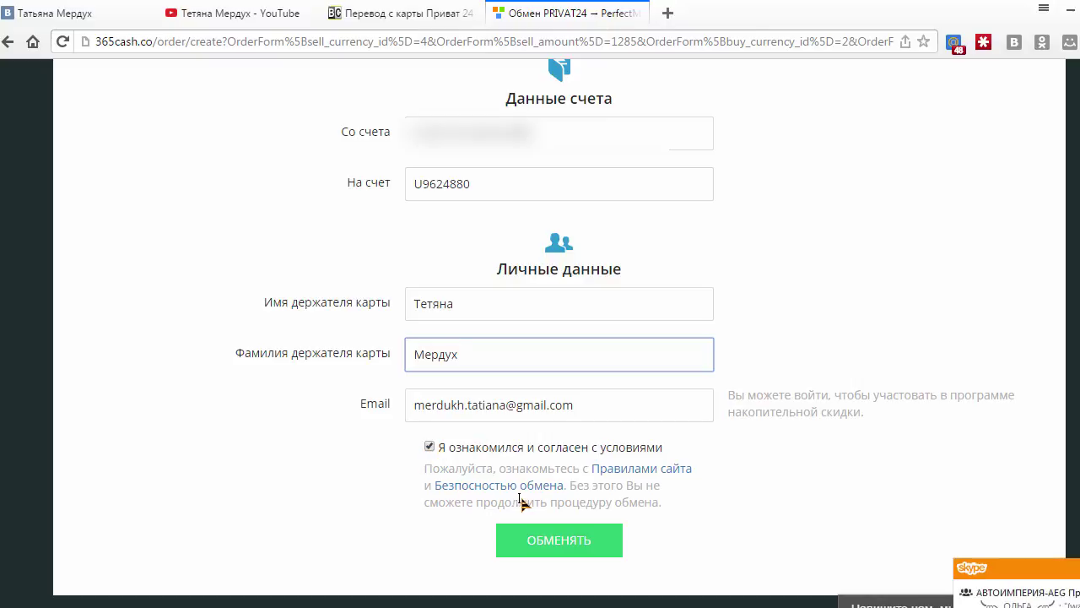
click(553, 547)
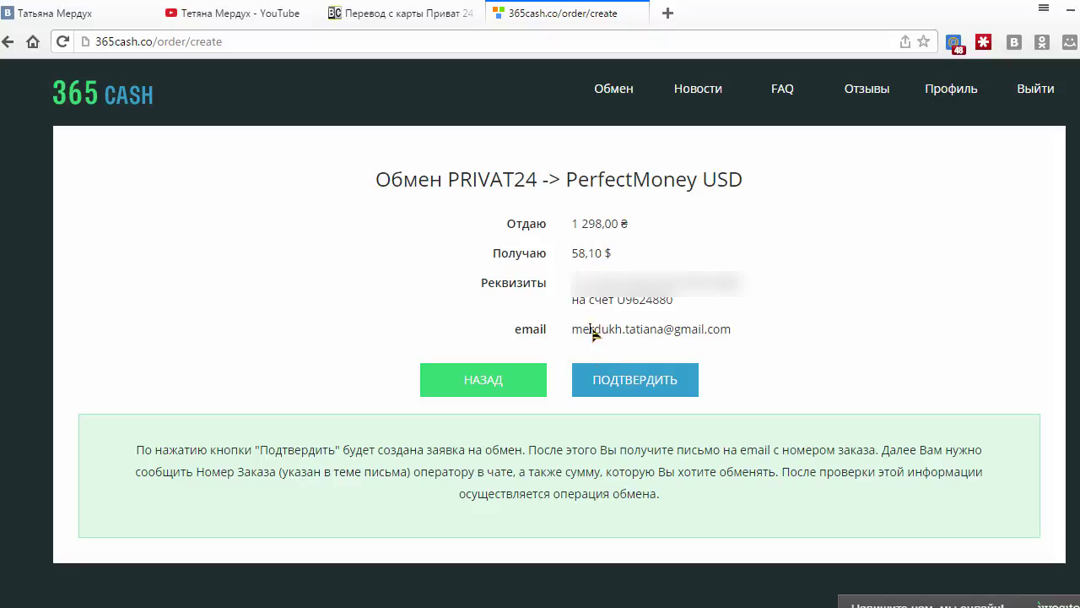
click(638, 385)
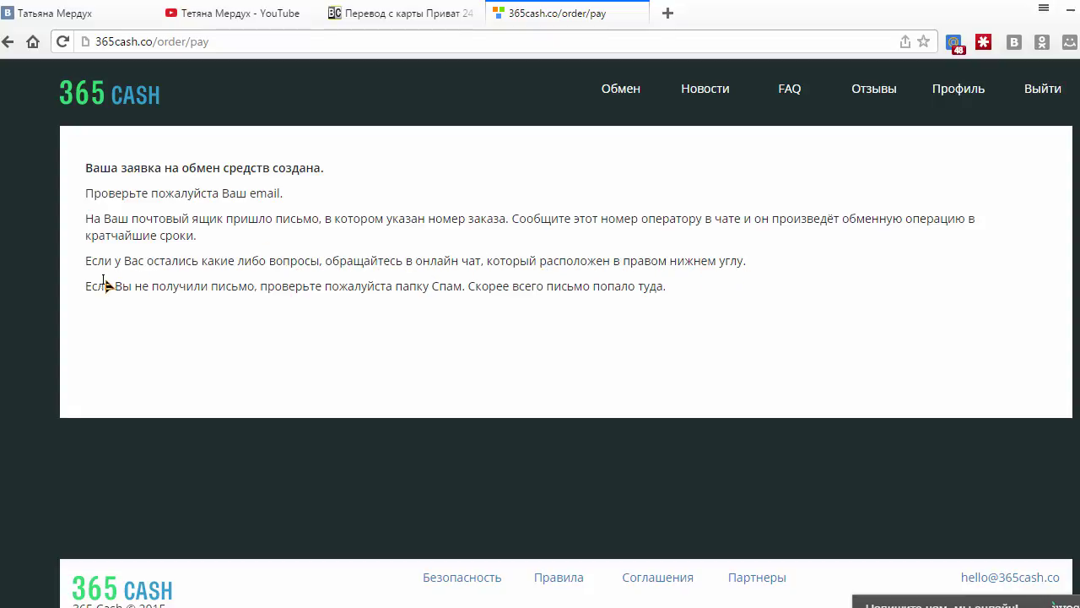
Once the order is created, open a new blank browser tab
click(667, 13)
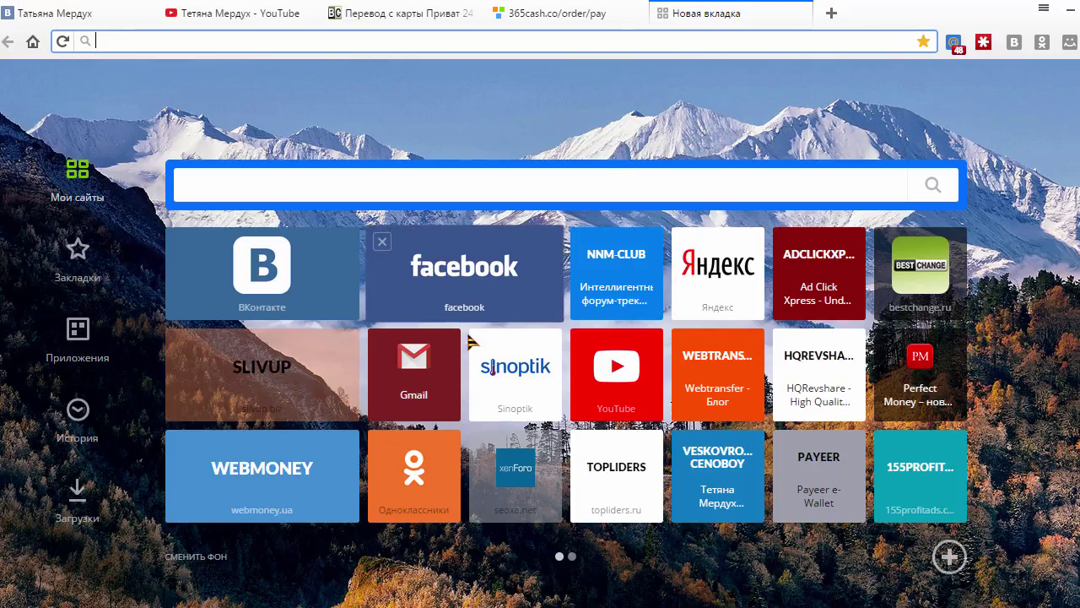
click(415, 387)
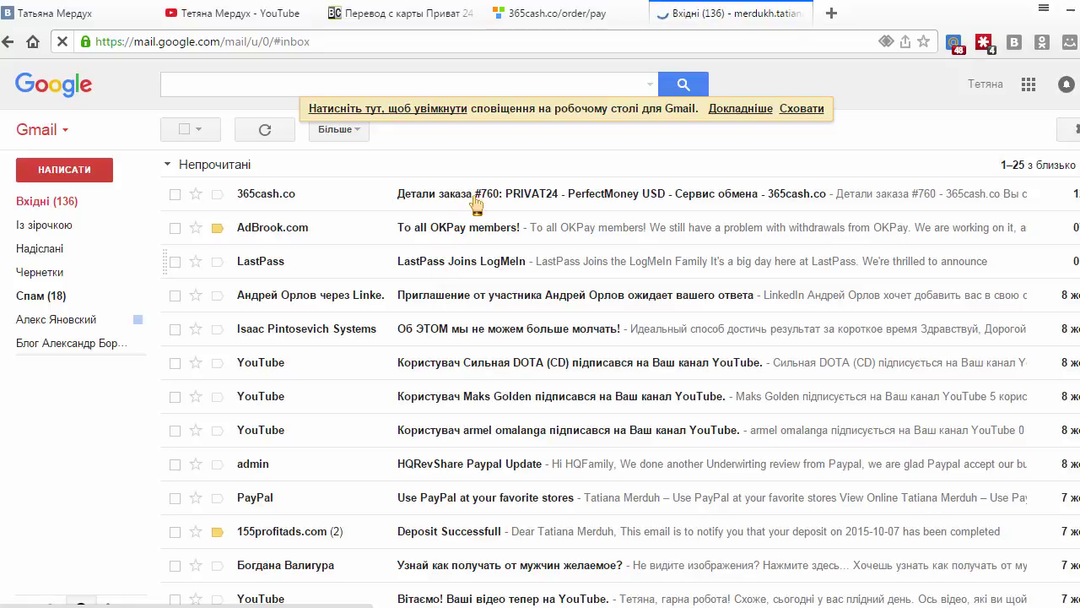
click(475, 199)
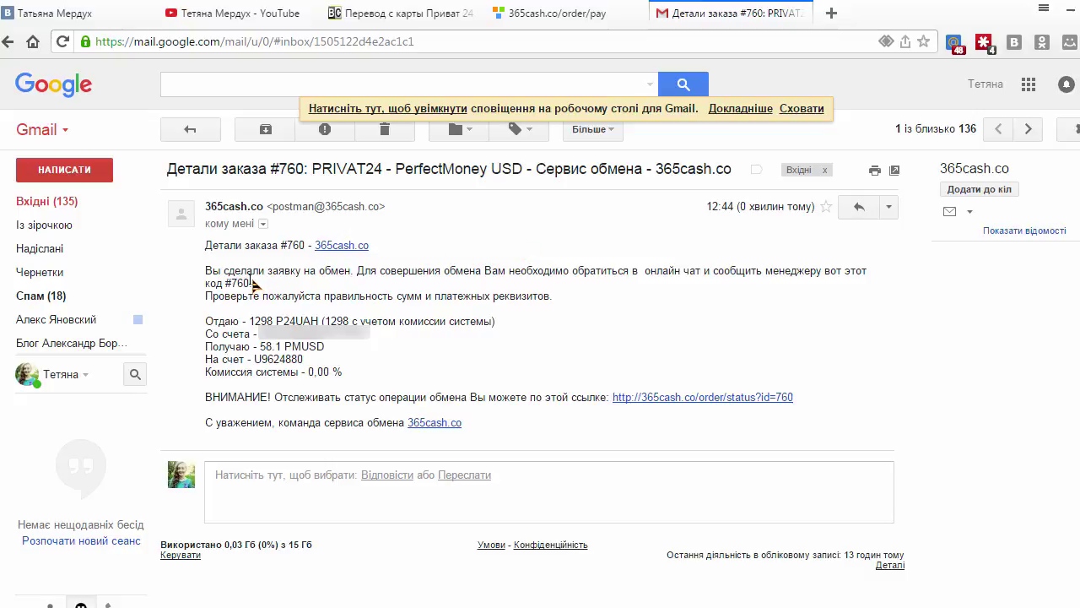
drag(252, 286, 227, 285)
key(ctrl+c)
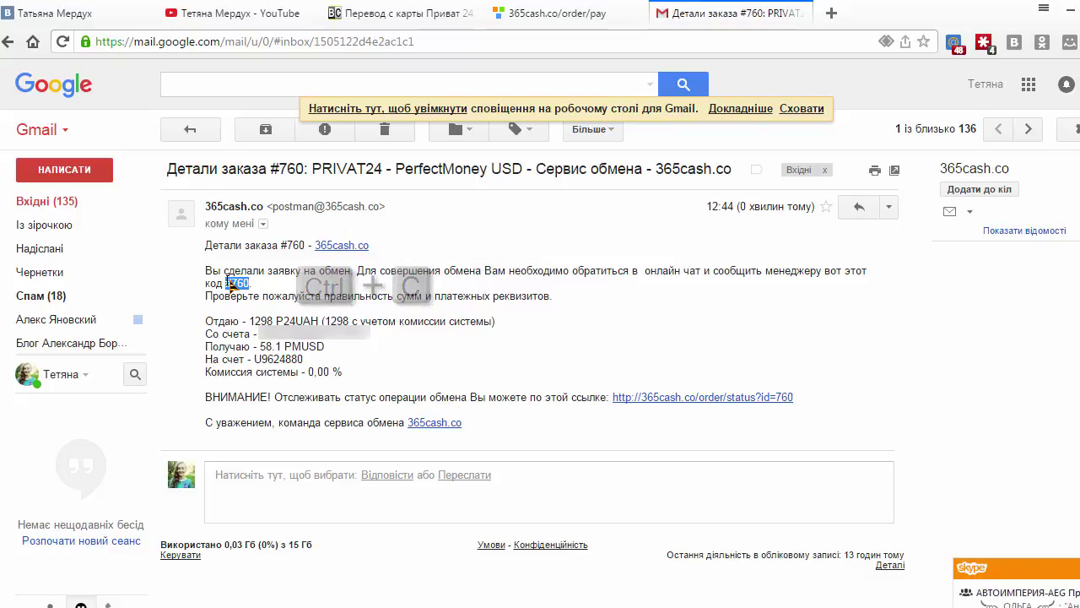
click(563, 11)
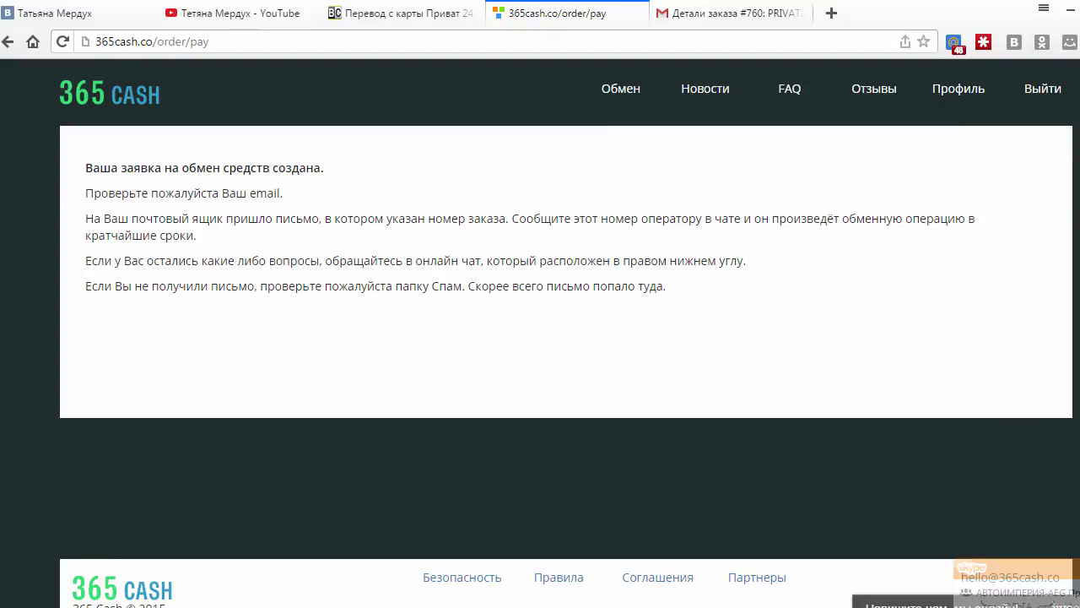
Send 'Мой код' plus the pasted order code in the 365cash chat, then copy the card number the consultant replies with
click(974, 601)
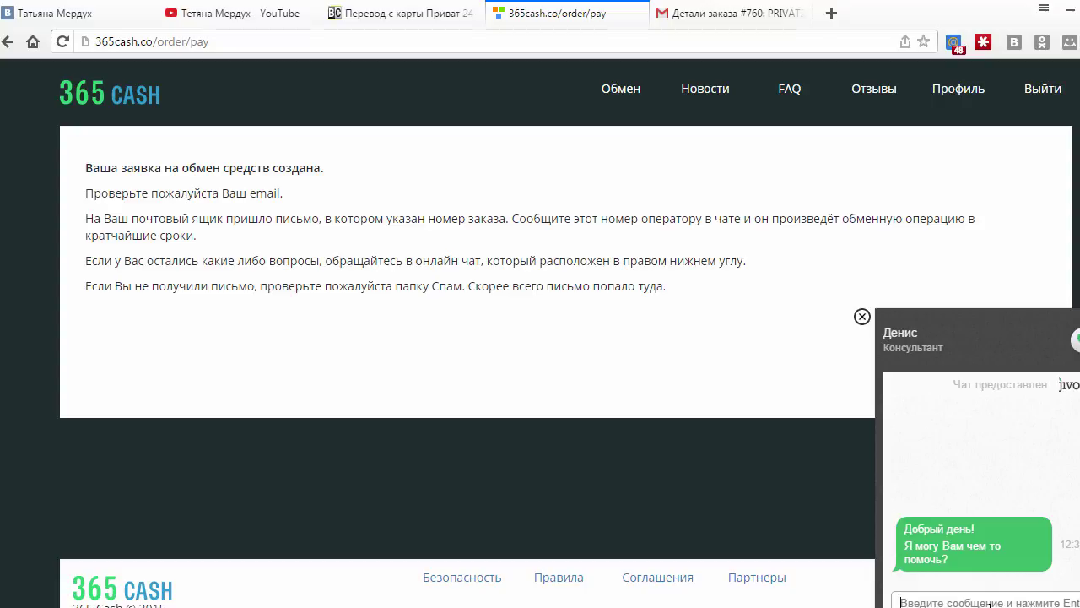
text(Мой)
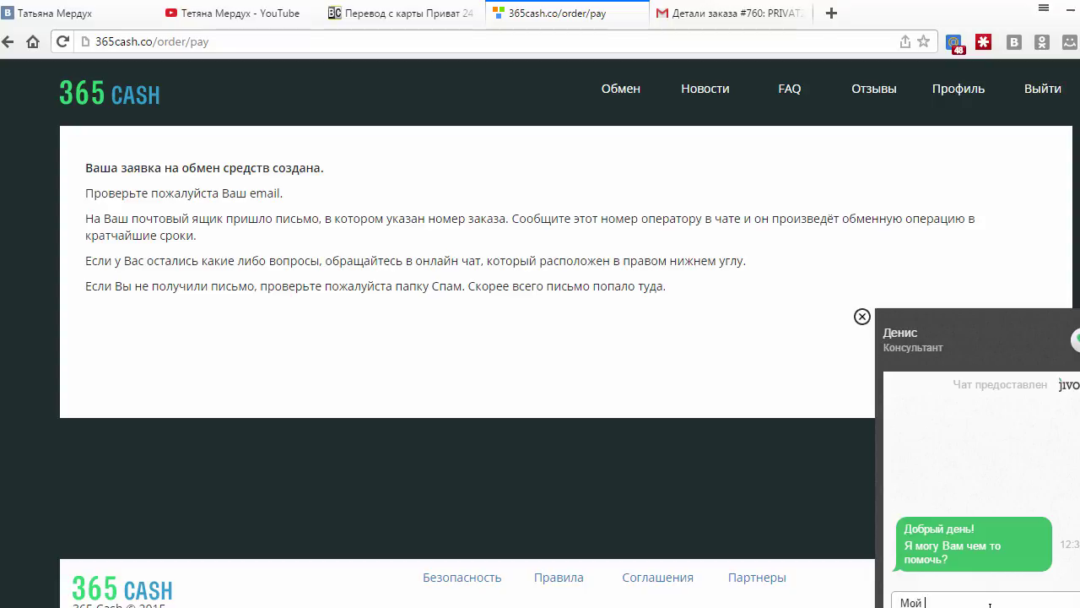
text( код)
key(ctrl+v)
key(Return)
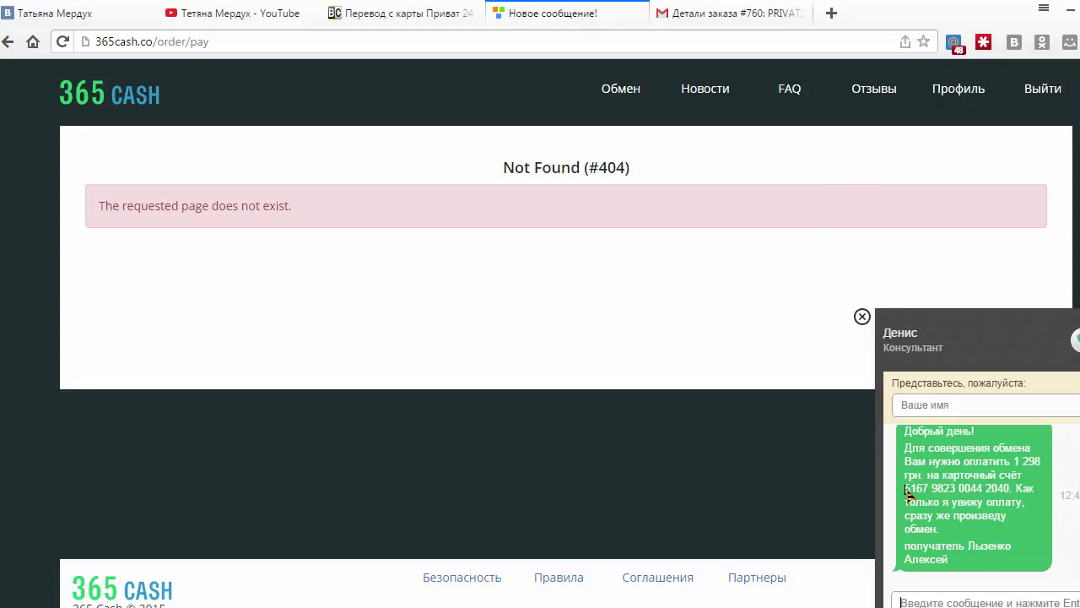
drag(905, 489, 1010, 492)
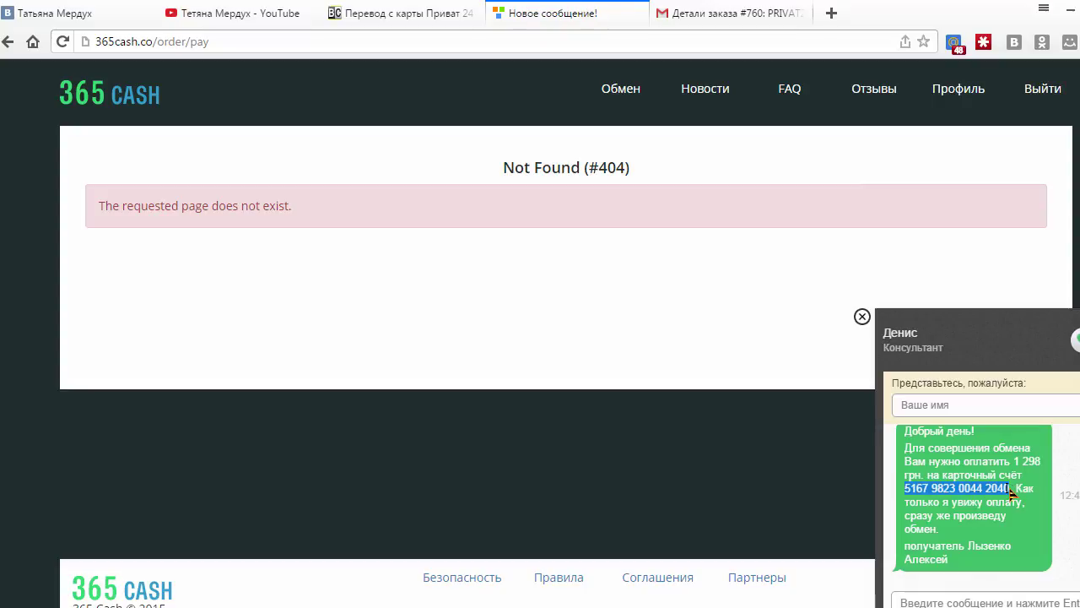
key(ctrl+c)
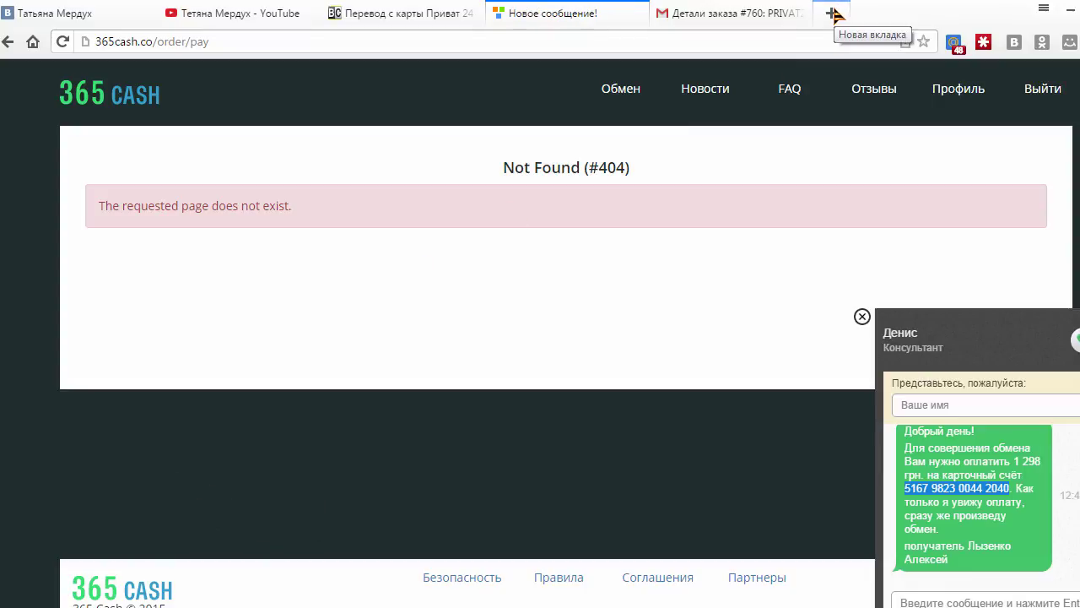
Open privat24.ua in a new browser tab
click(833, 13)
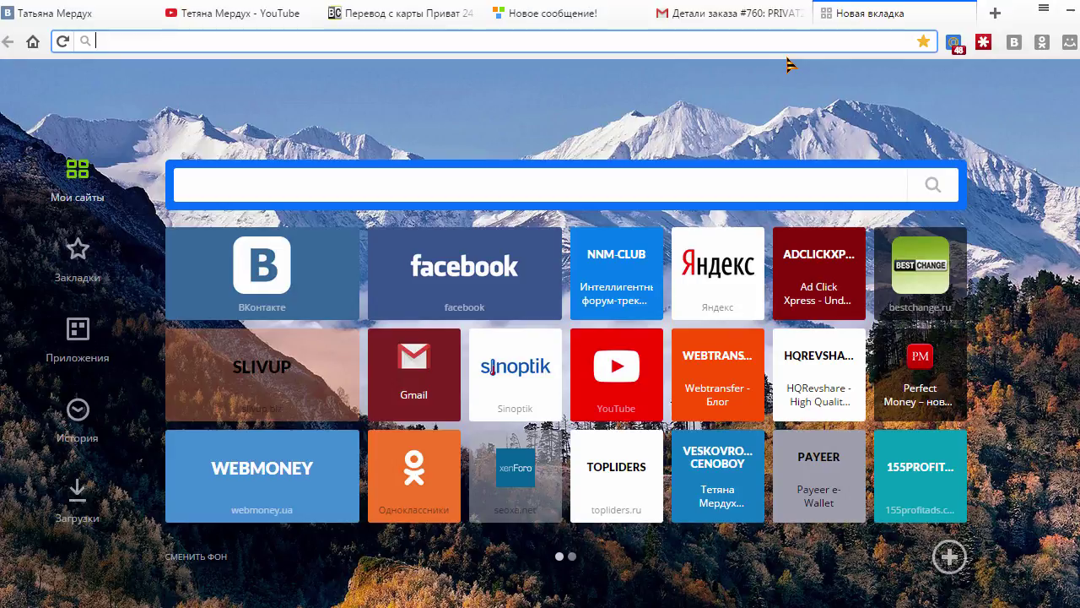
text(privat24.ua)
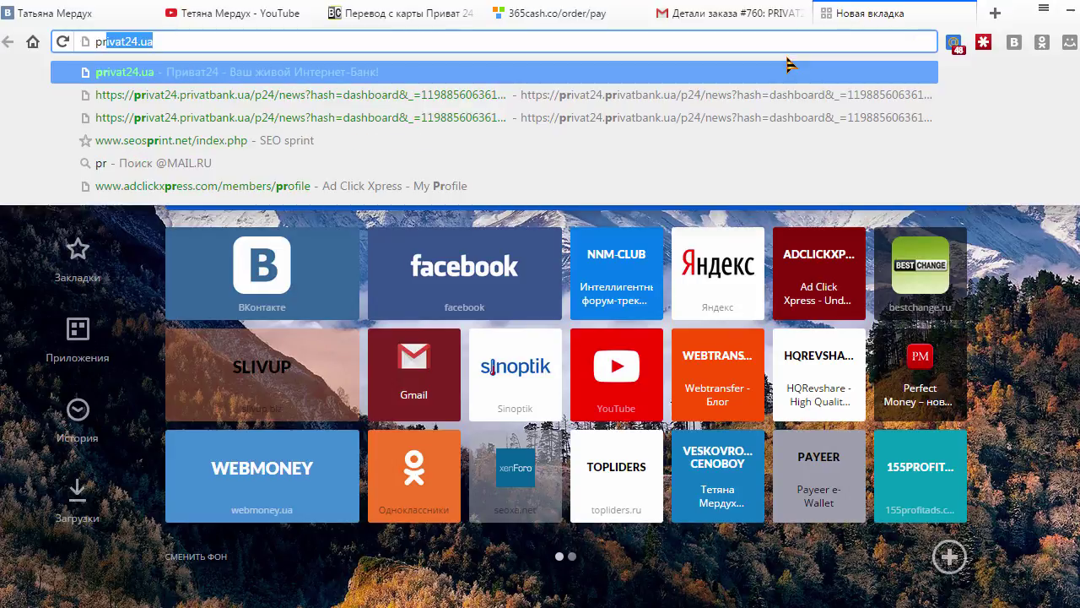
key(Return)
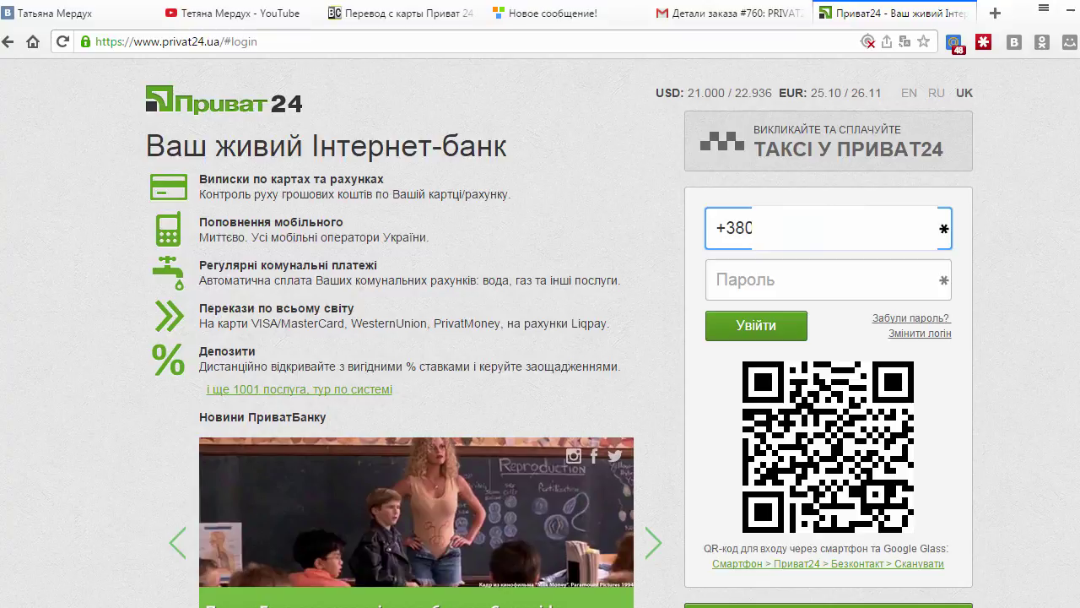
Log in with the account password and confirm with the SMS code
click(764, 285)
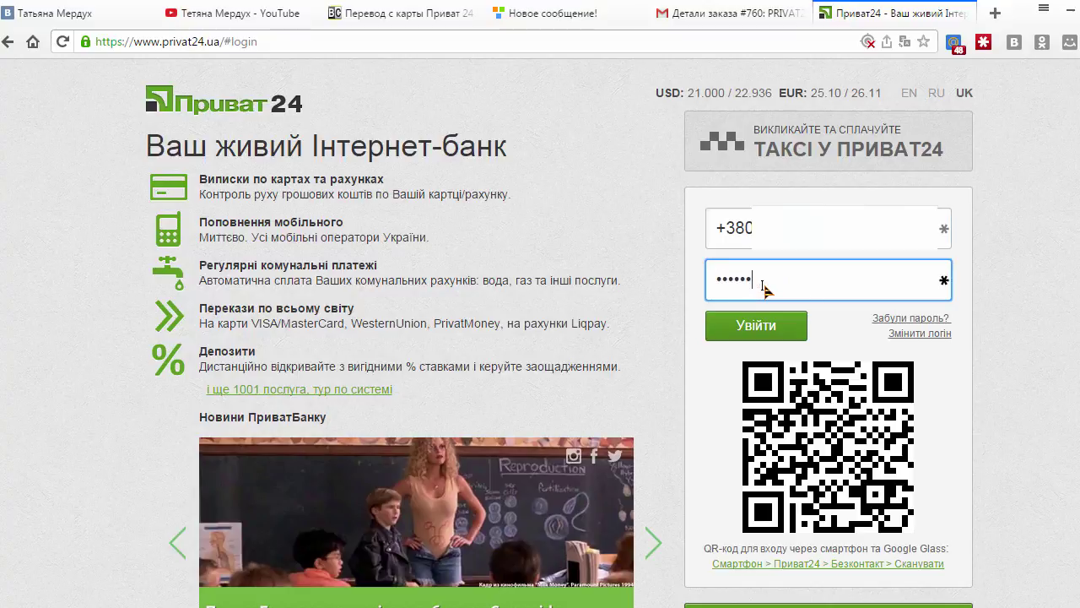
key(Return)
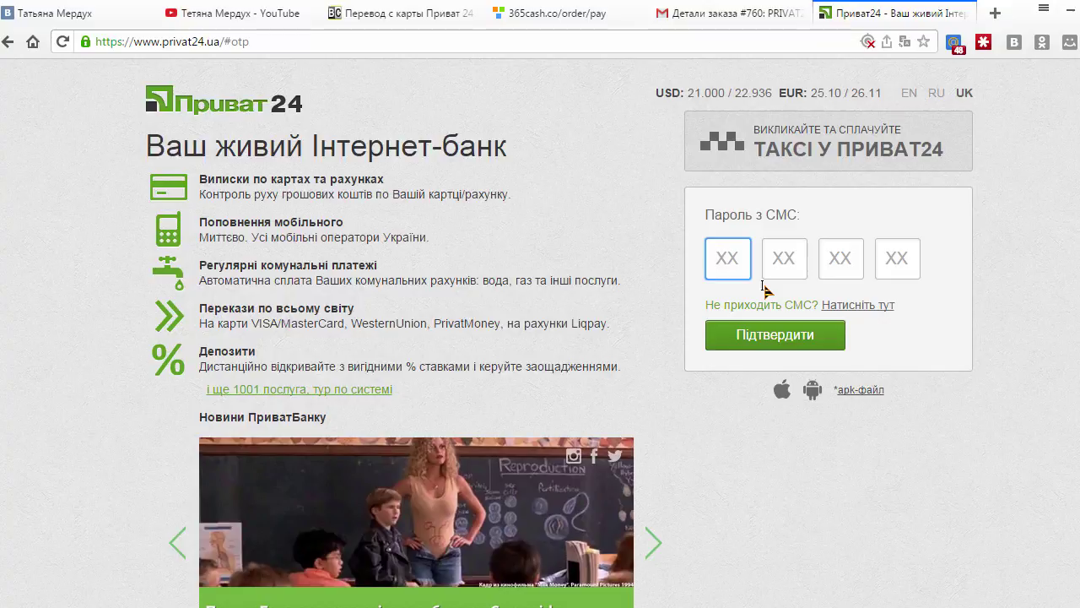
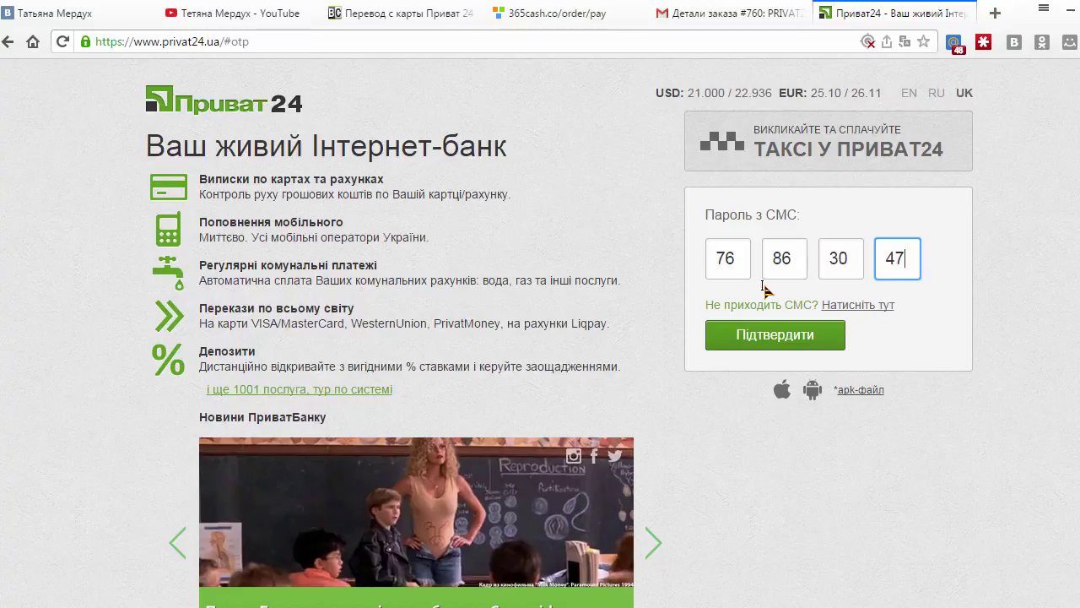
click(766, 335)
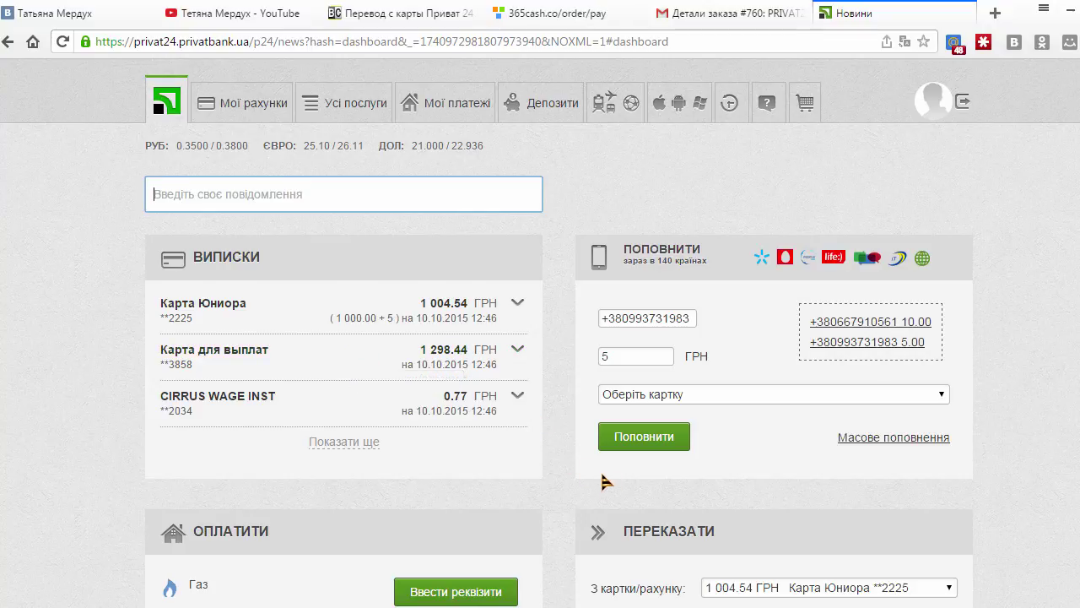
Choose Карта для выплат as the source card and paste the 365cash recipient card number
scroll(599, 456, down, 2)
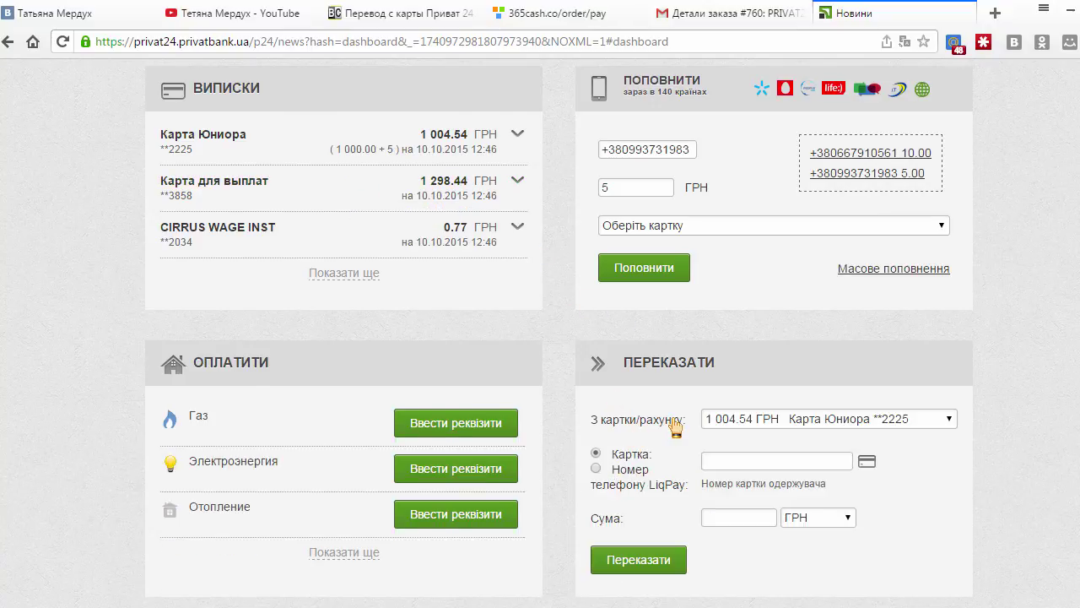
click(773, 422)
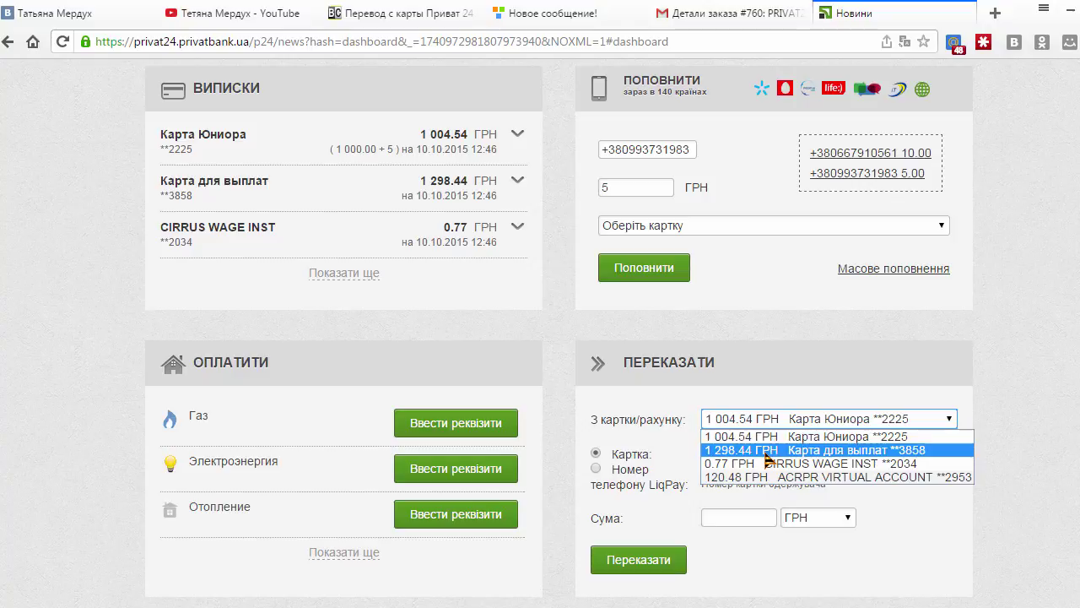
click(770, 450)
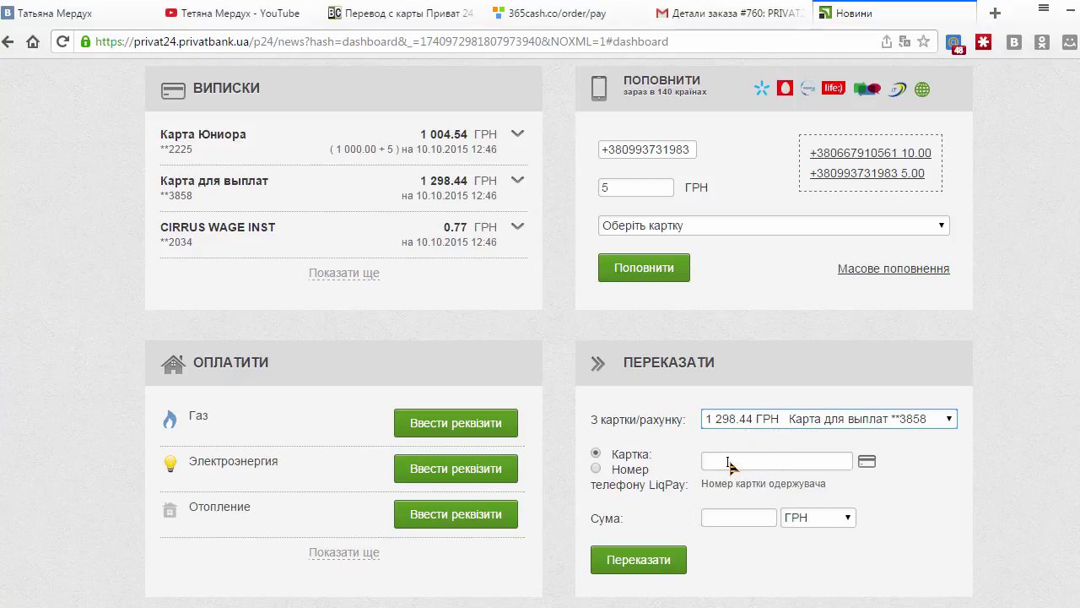
click(729, 463)
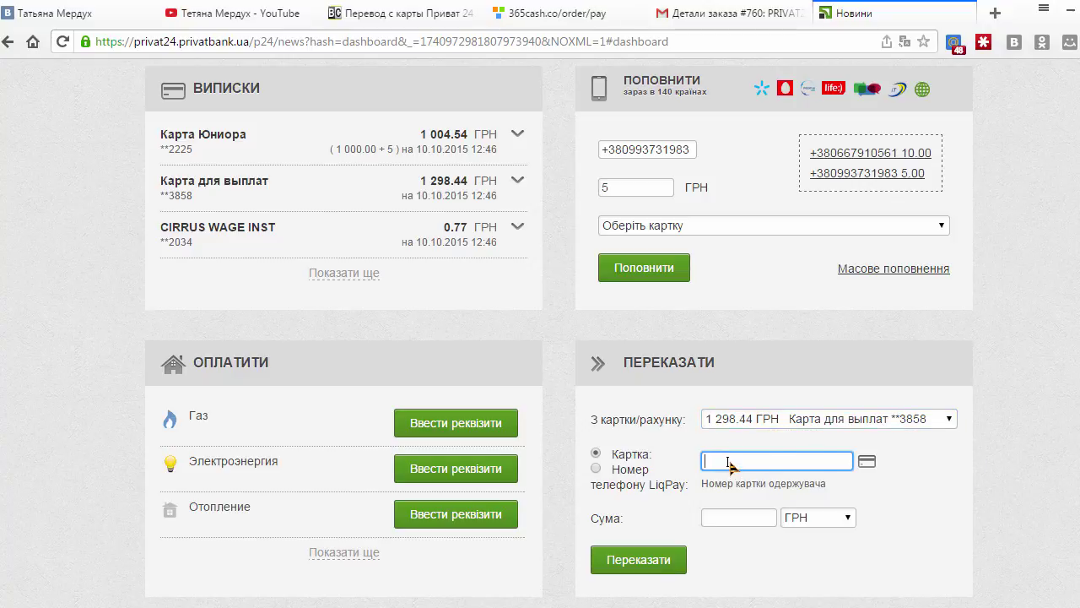
key(ctrl+v)
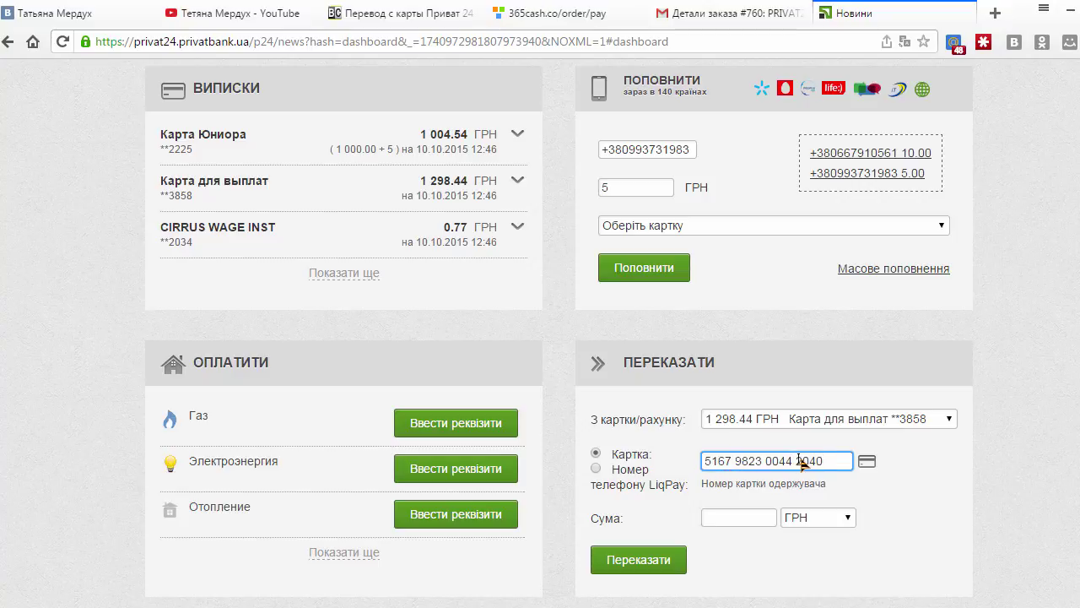
Enter 1 298 as the amount, checking it against the chat, and submit the transfer
click(543, 9)
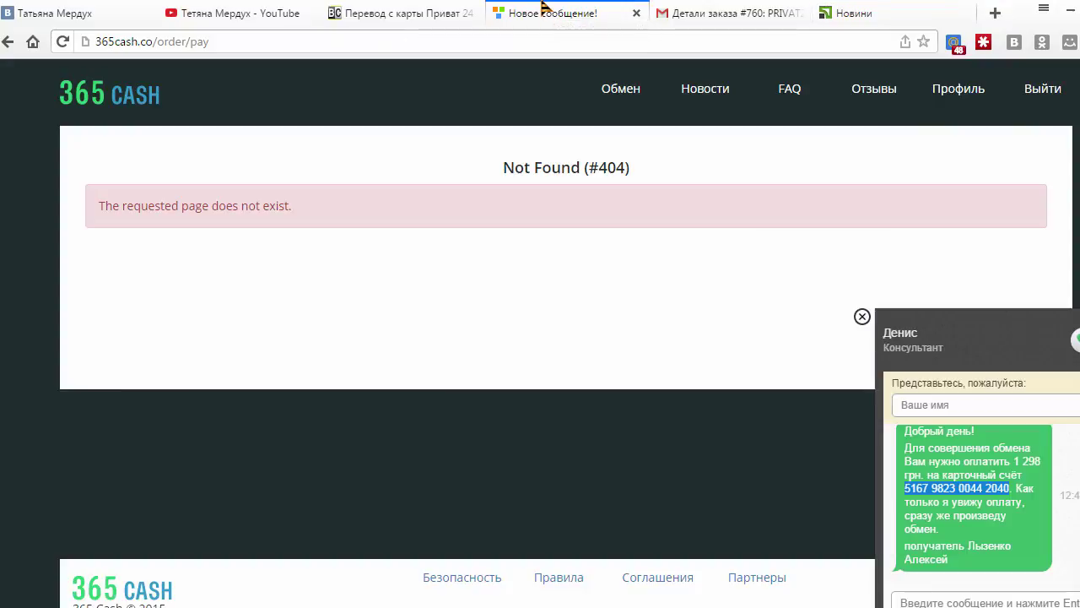
click(861, 12)
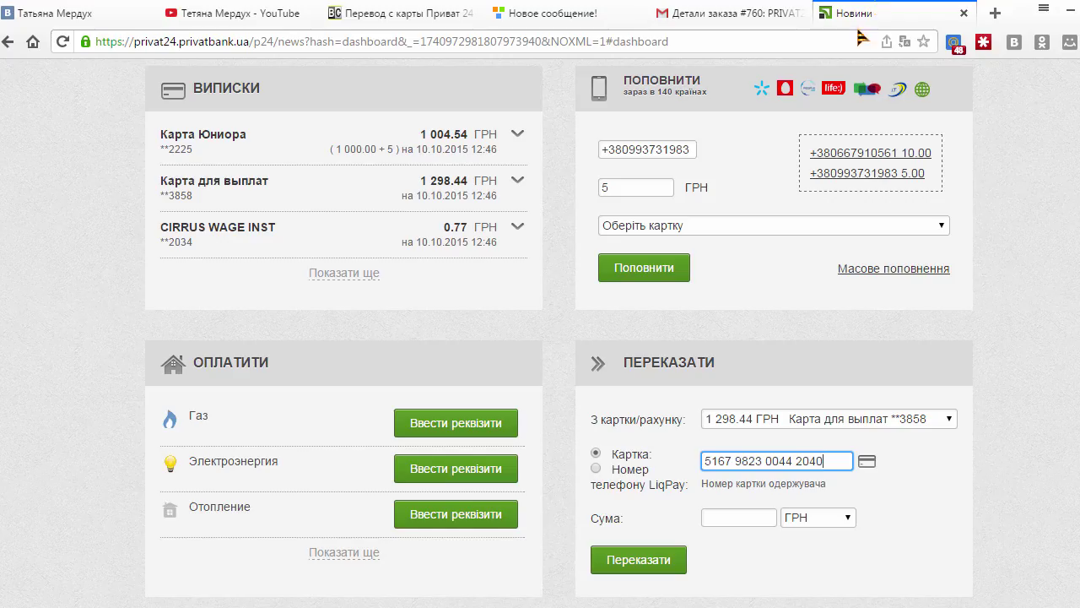
click(724, 519)
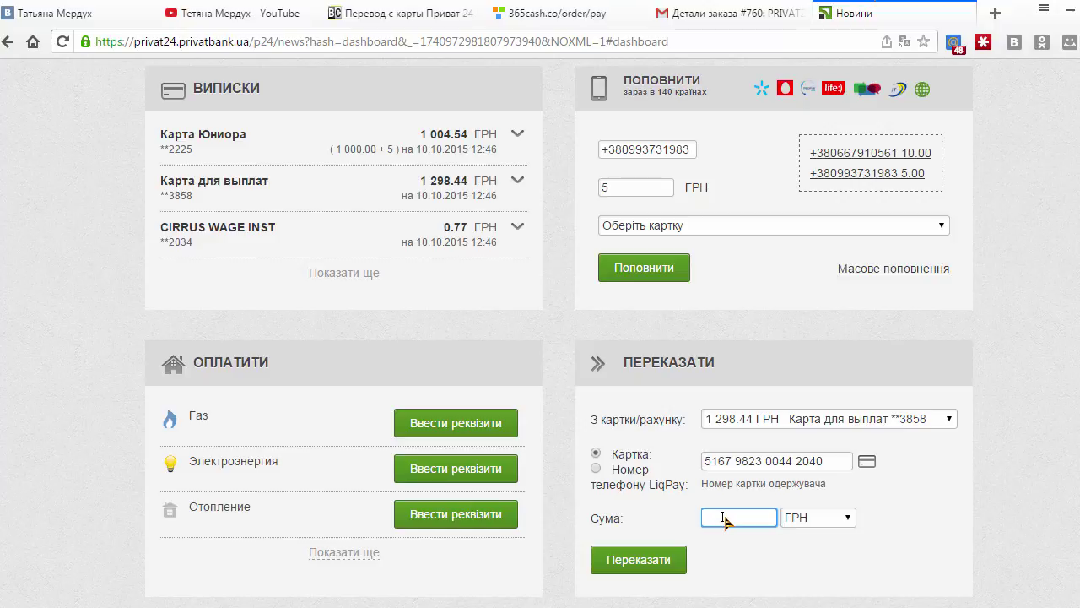
text(1 298)
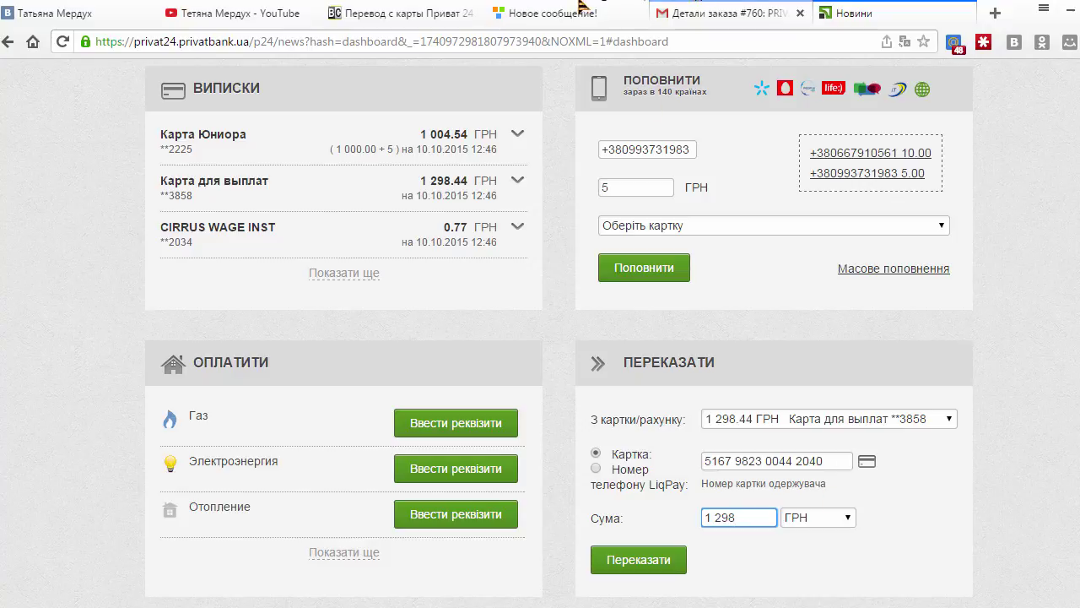
click(582, 12)
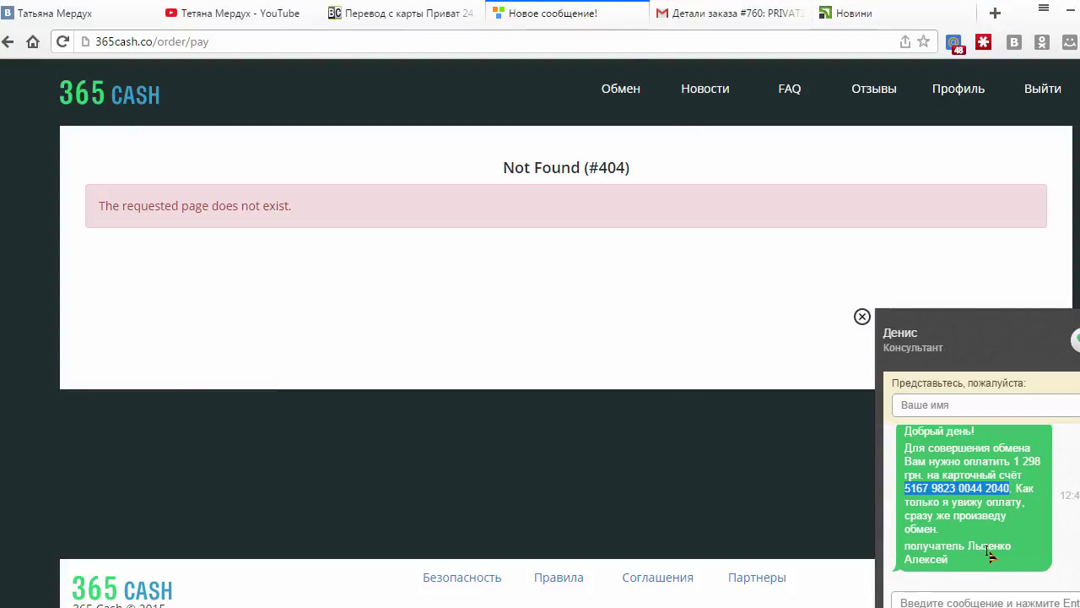
click(873, 10)
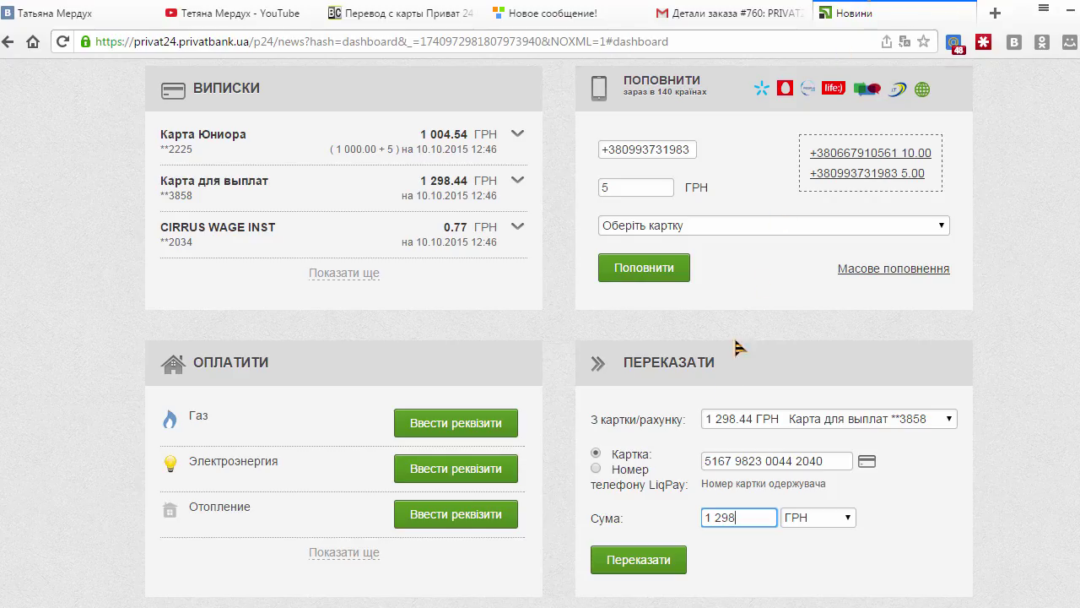
click(642, 561)
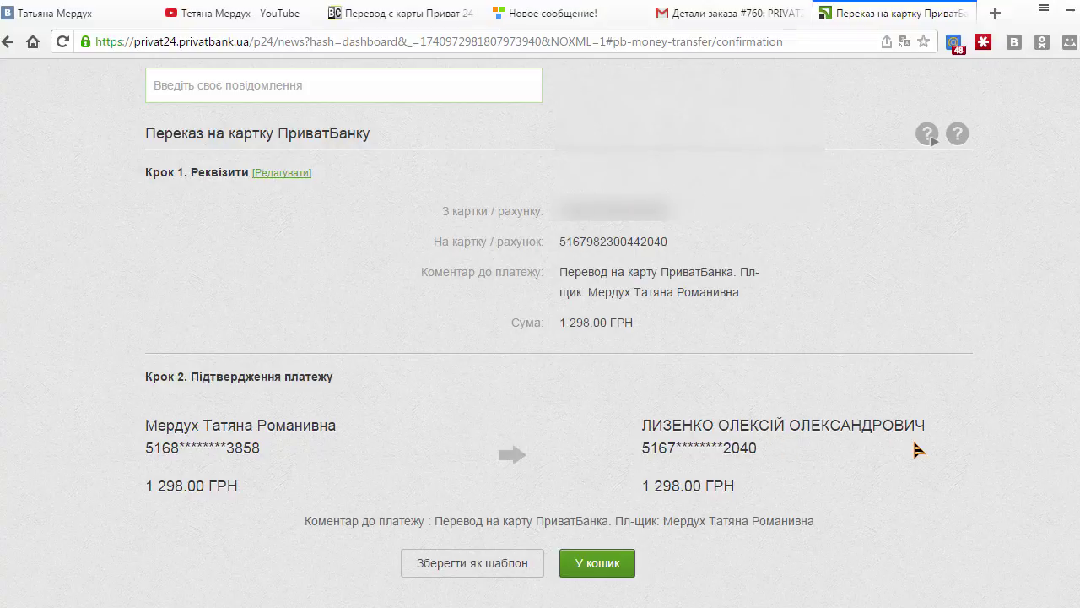
Add the 1 298 UAH transfer to the cart and confirm it with the one-time SMS password
scroll(902, 456, down, 1)
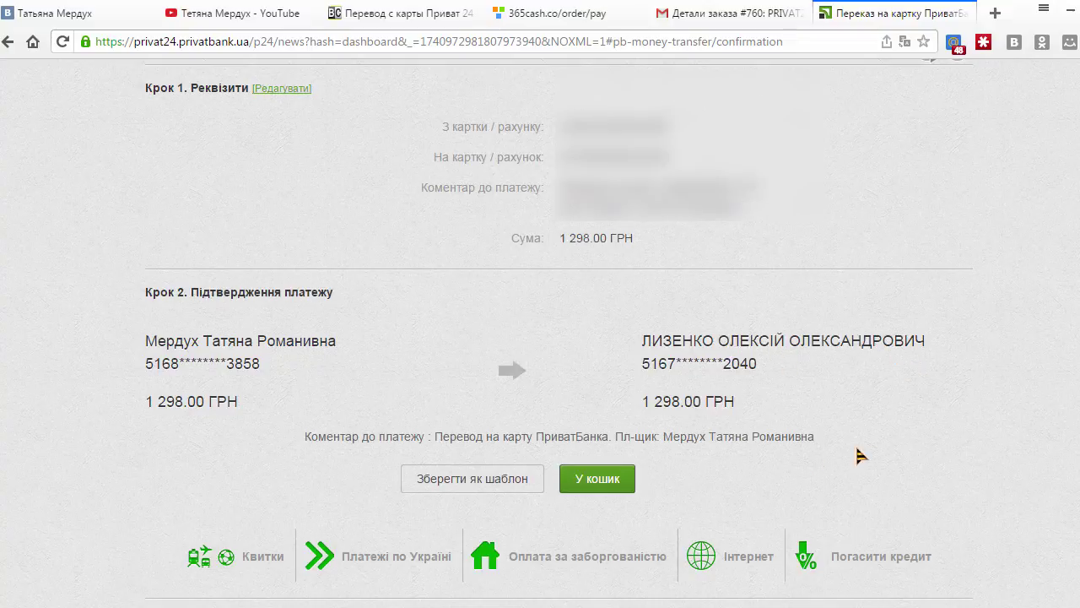
click(600, 483)
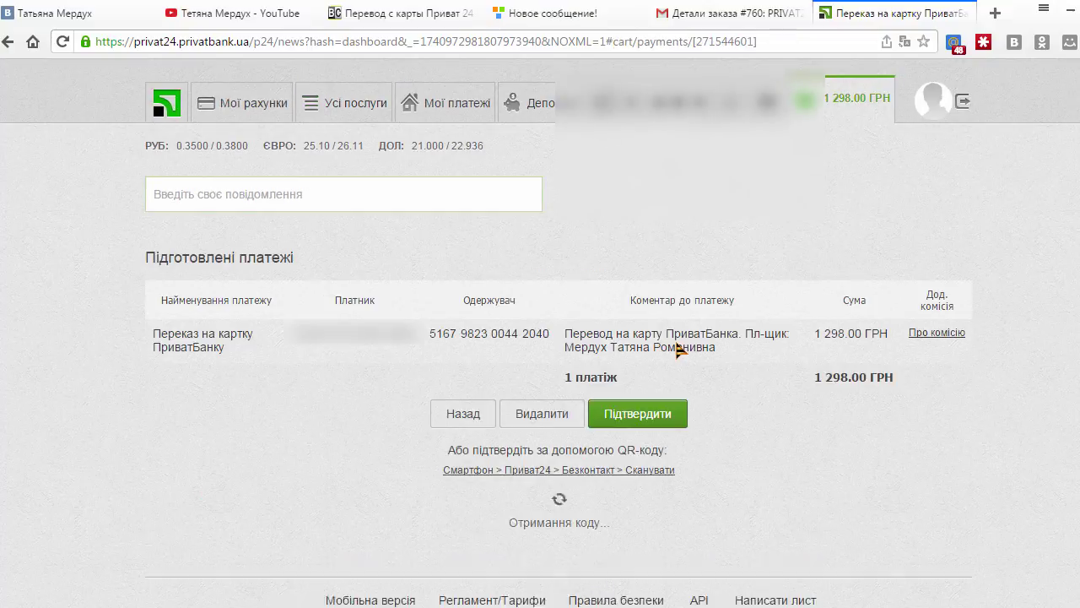
click(639, 422)
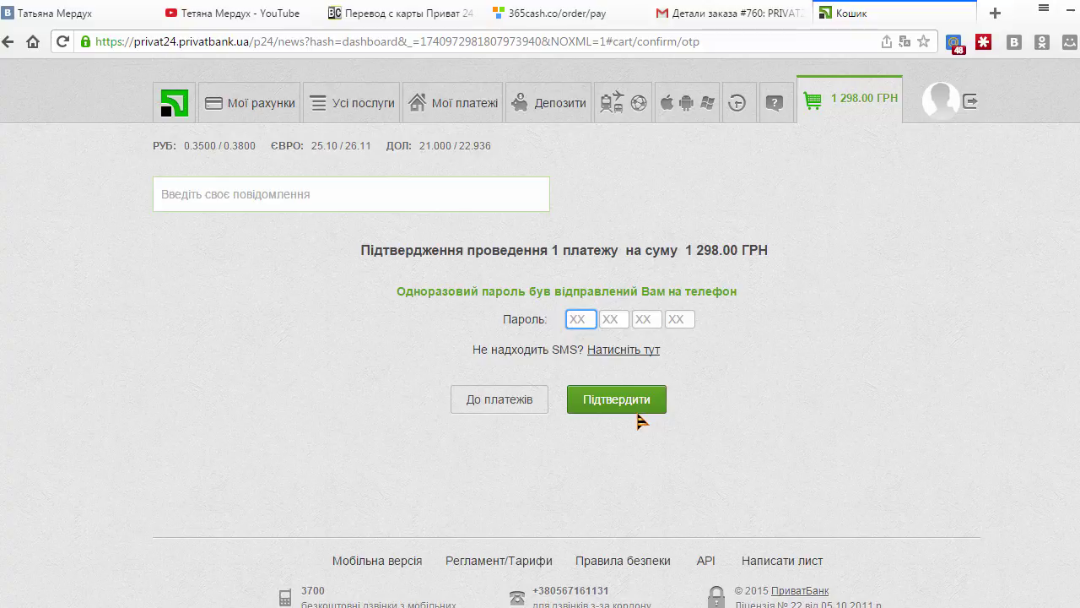
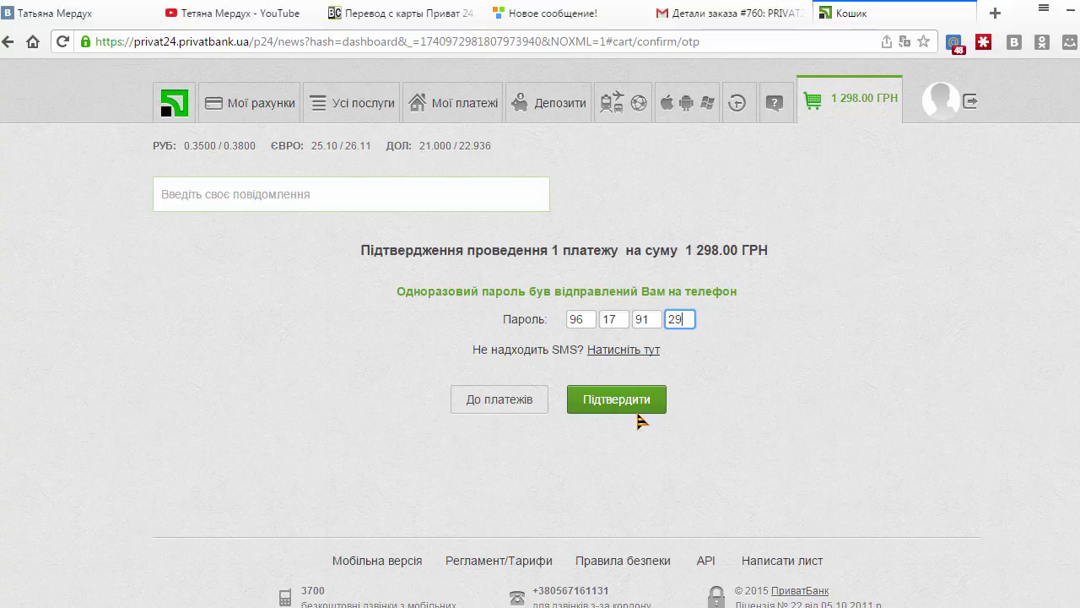
click(639, 400)
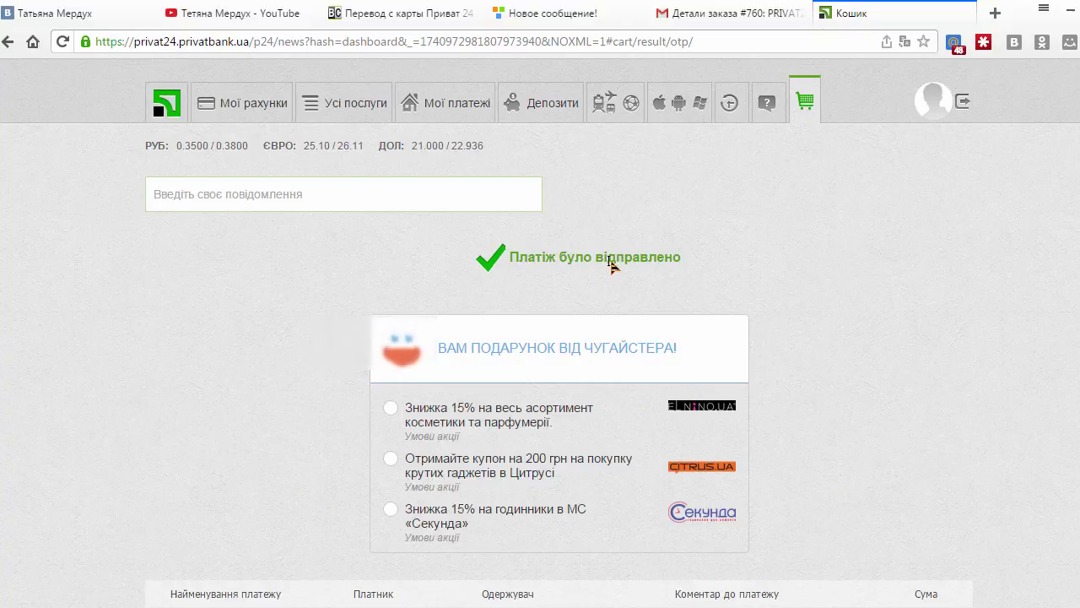
Send 'Я уже произвела оплату' in the 365cash chat, then open a blank new tab
scroll(817, 369, down, 1)
scroll(817, 376, down, 2)
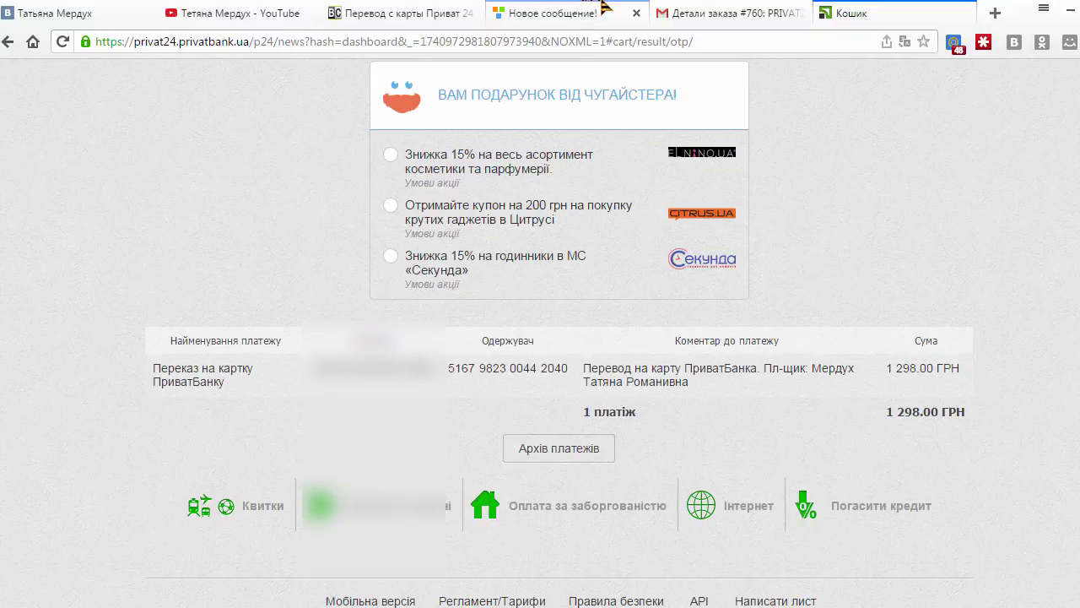
click(538, 7)
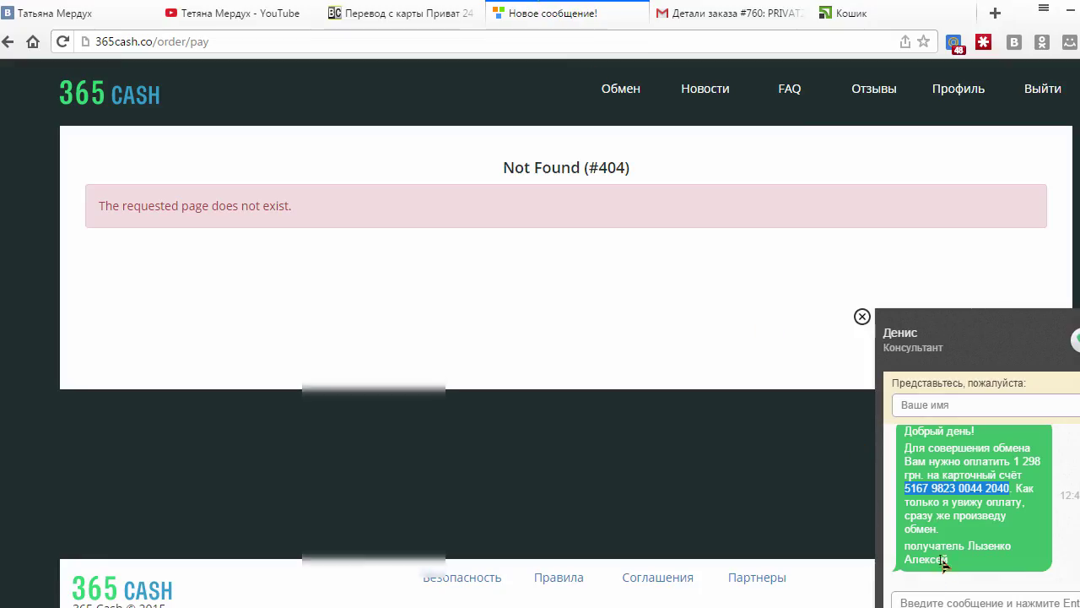
click(972, 603)
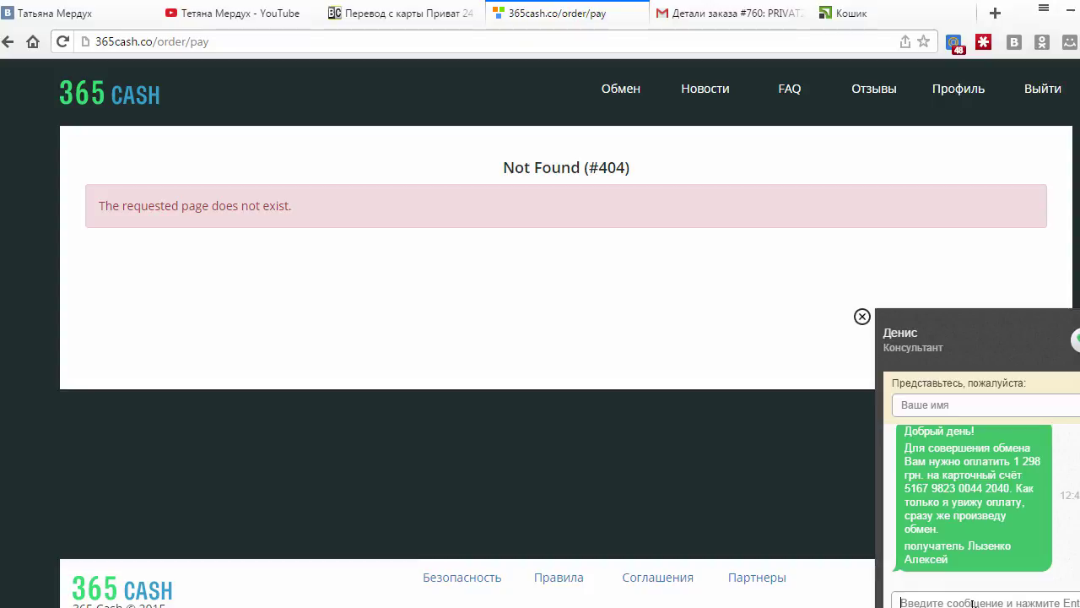
text(Я)
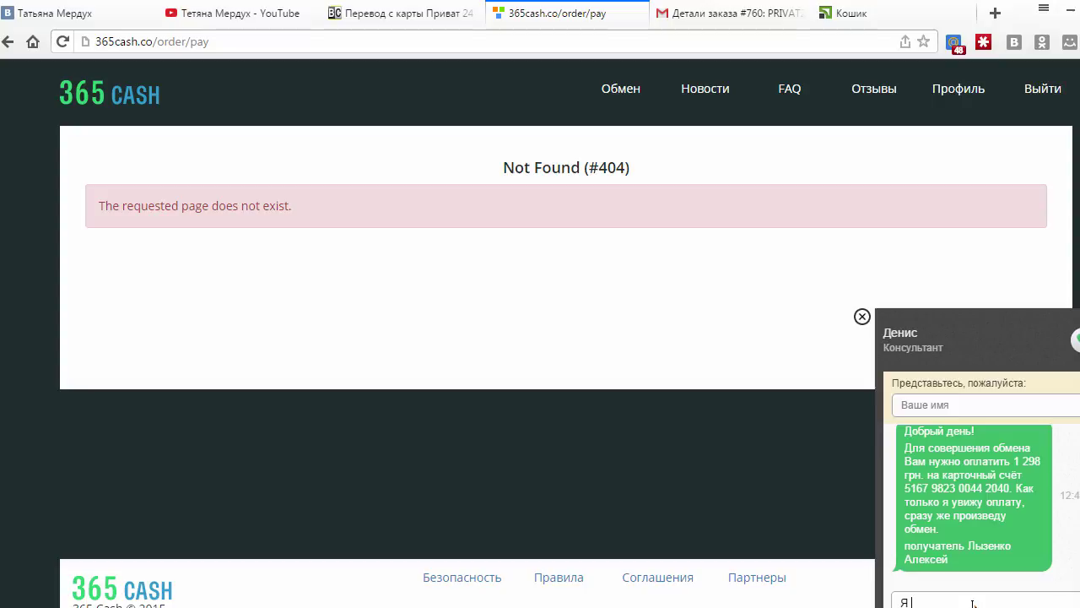
text( уже произвела оплат)
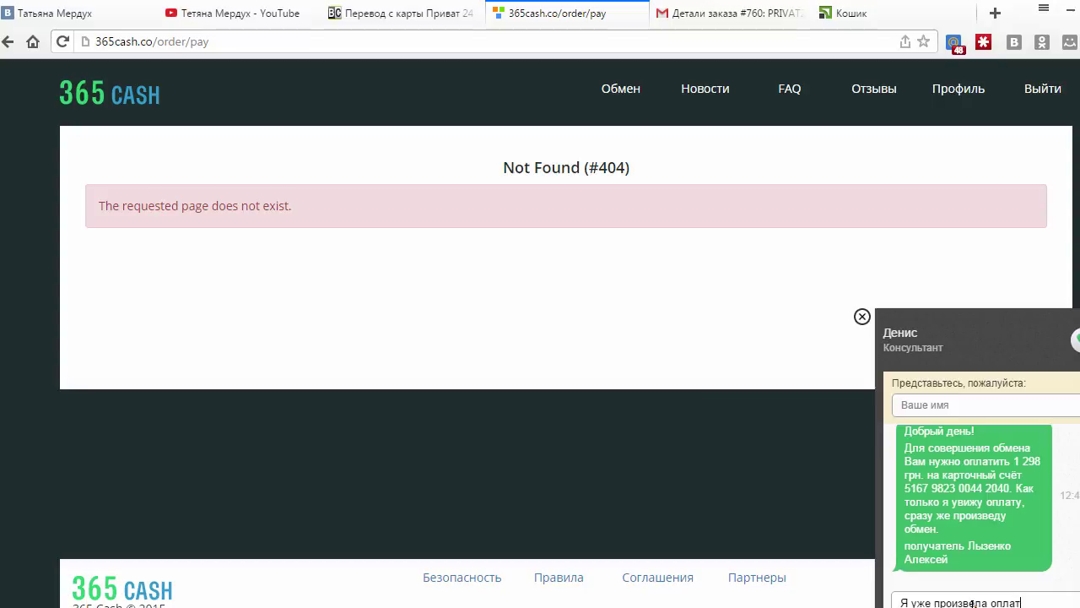
text(у)
key(Return)
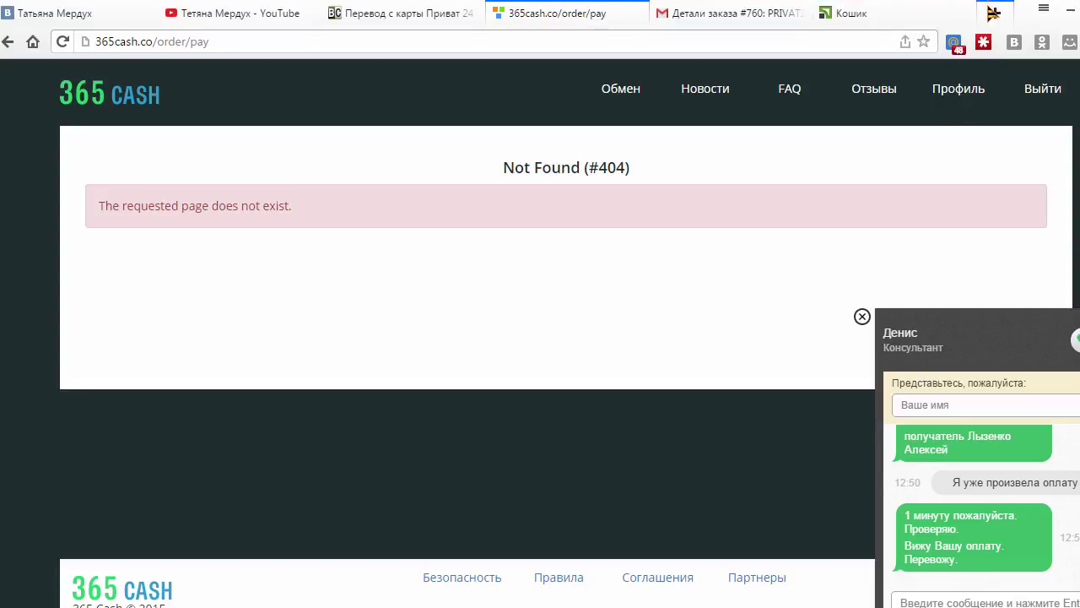
click(995, 12)
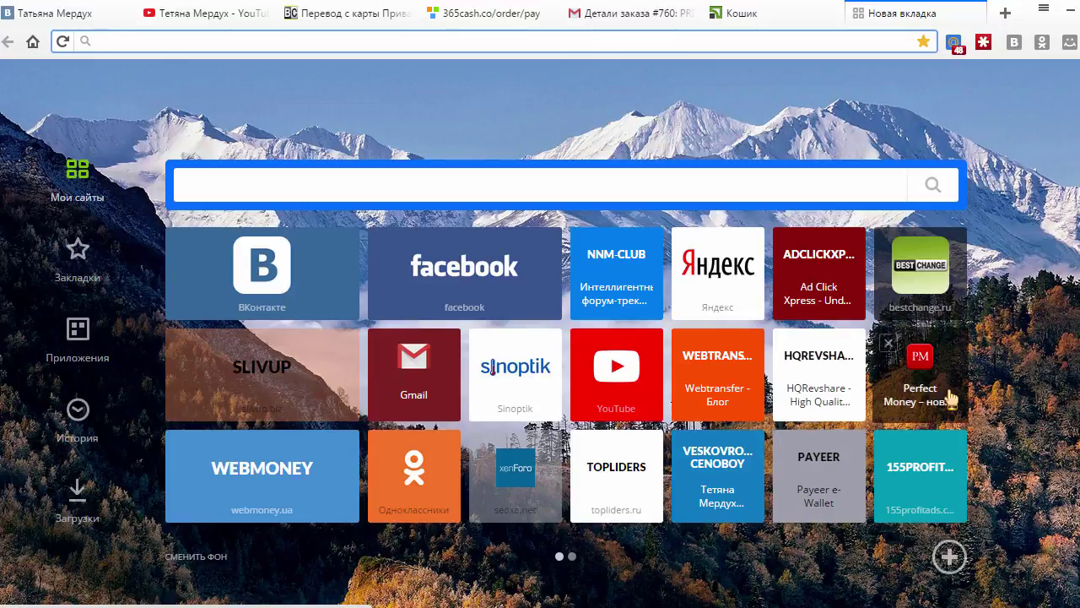
Log in to Perfect Money from the speed-dial tile, entering the captcha code
click(937, 381)
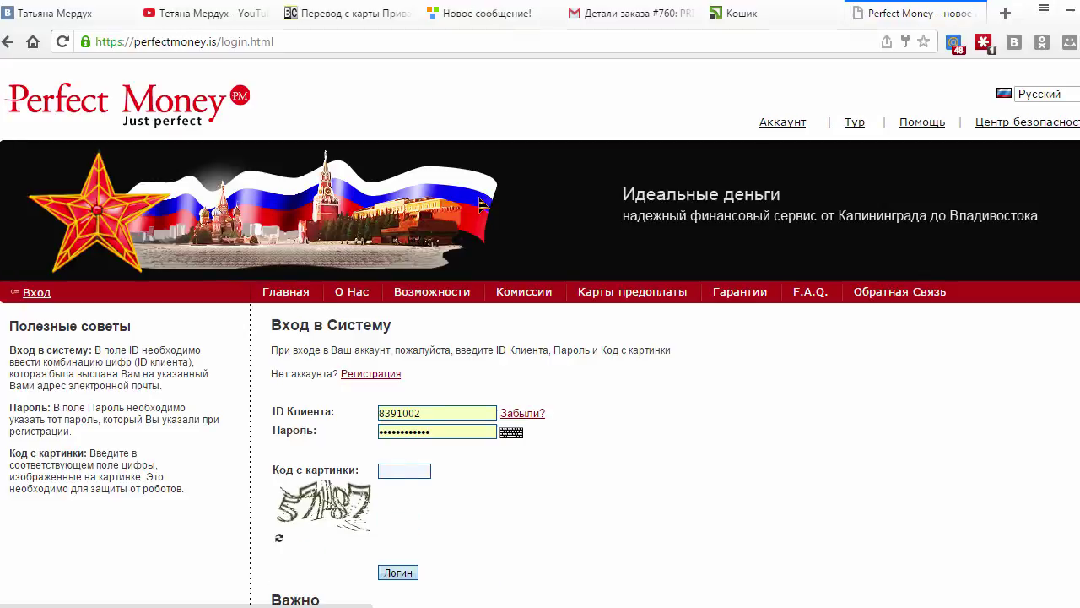
double_click(387, 474)
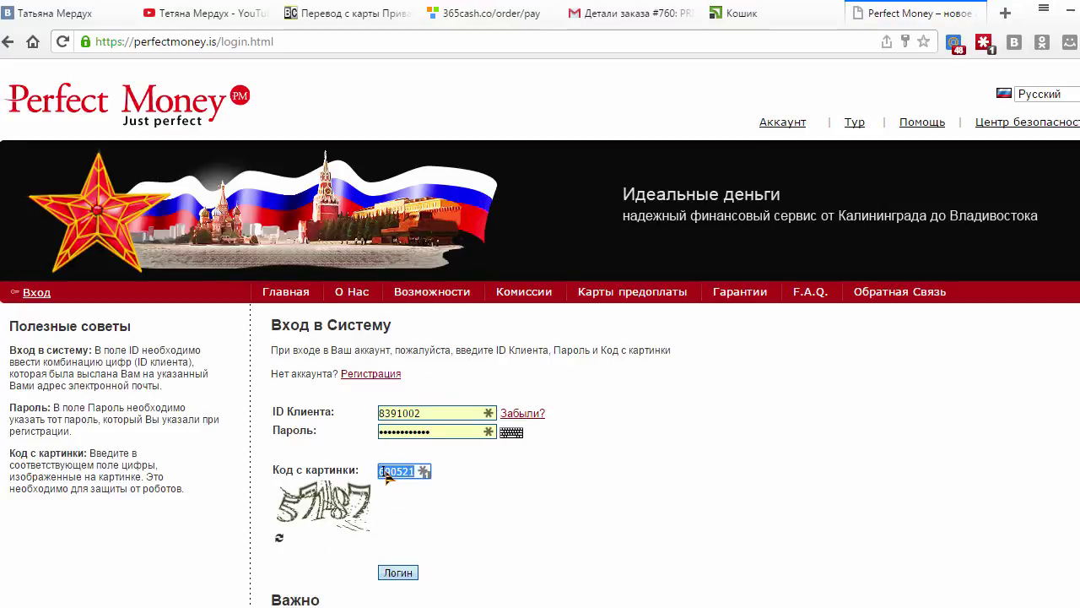
key(End)
text(57)
double_click(387, 476)
click(401, 572)
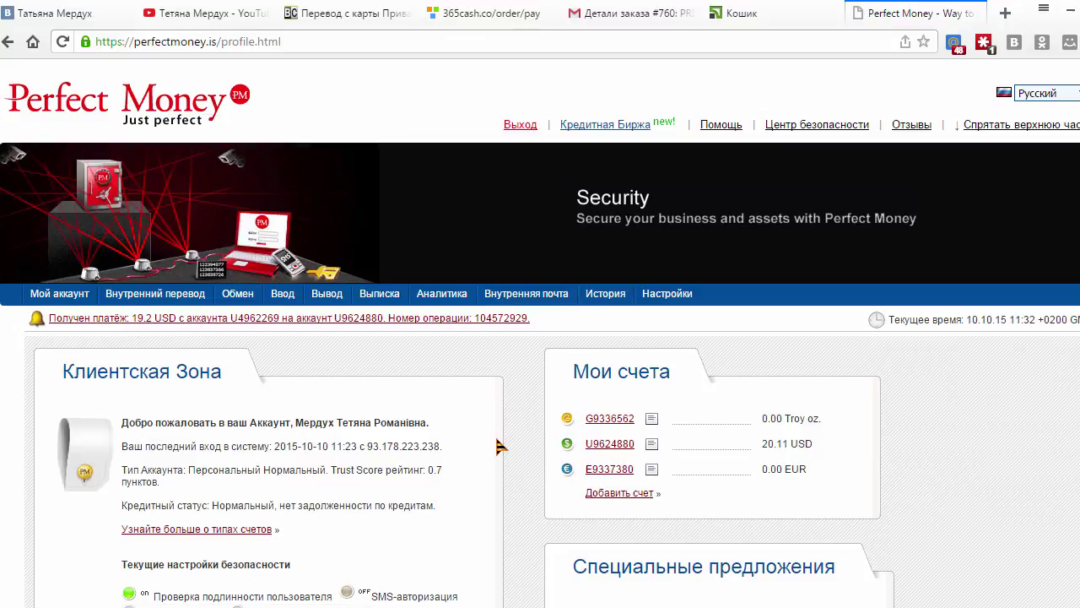
Check the consultant's transfer confirmation in the 365cash chat, then return to Perfect Money
click(751, 10)
click(497, 12)
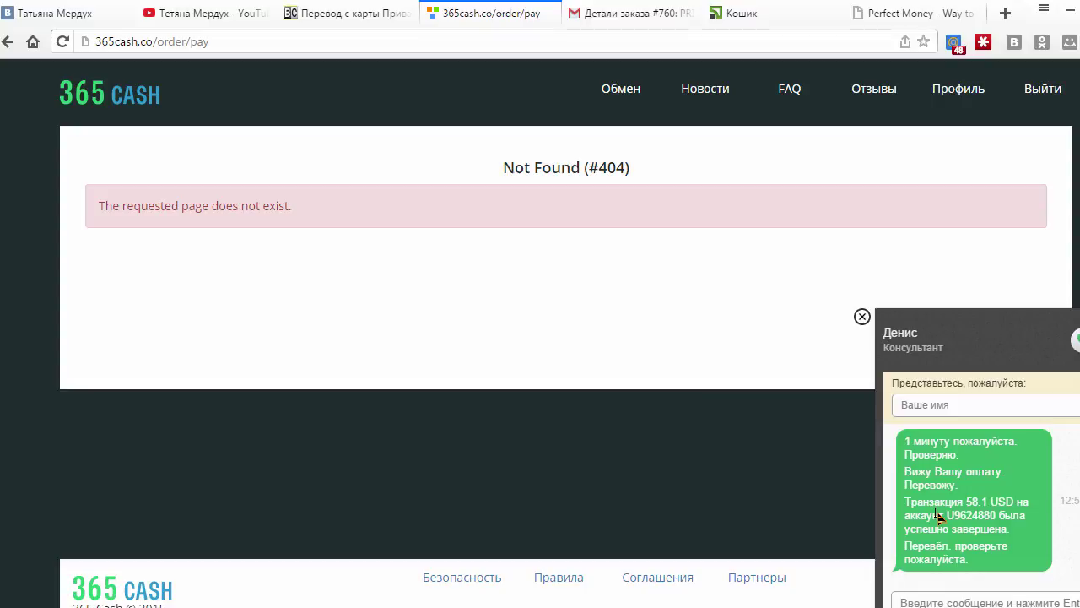
click(901, 10)
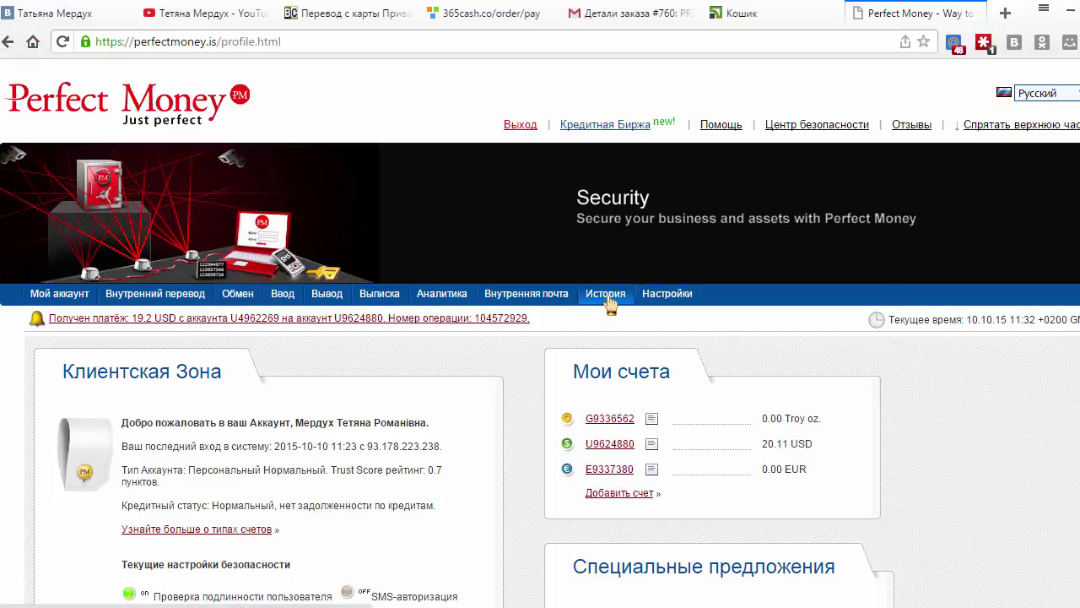
Open the Perfect Money history and verify today's +58.1 USD receipt
click(607, 296)
scroll(544, 384, down, 3)
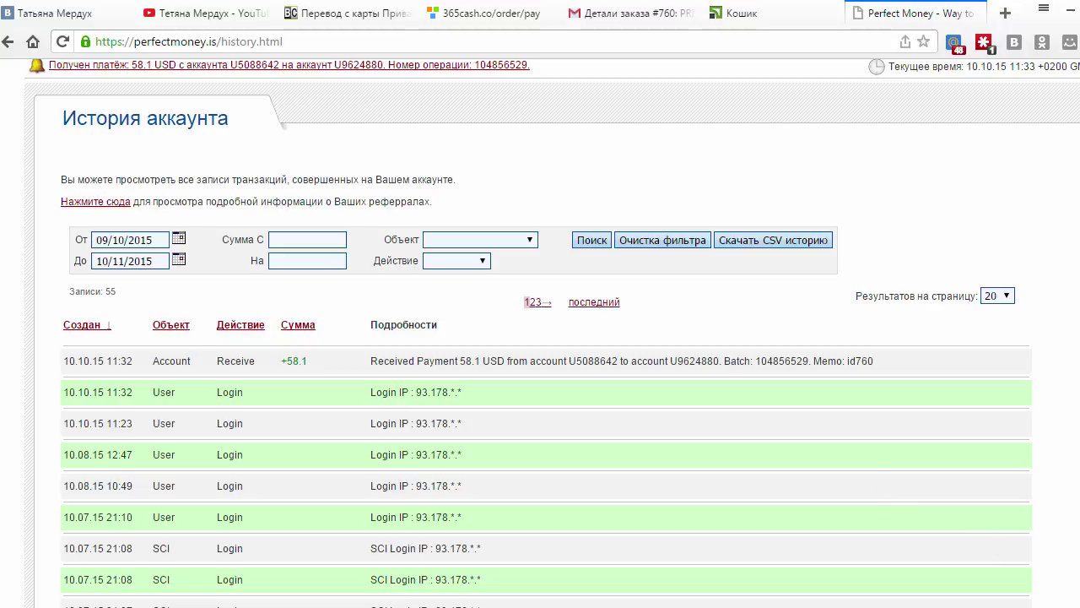
click(1038, 602)
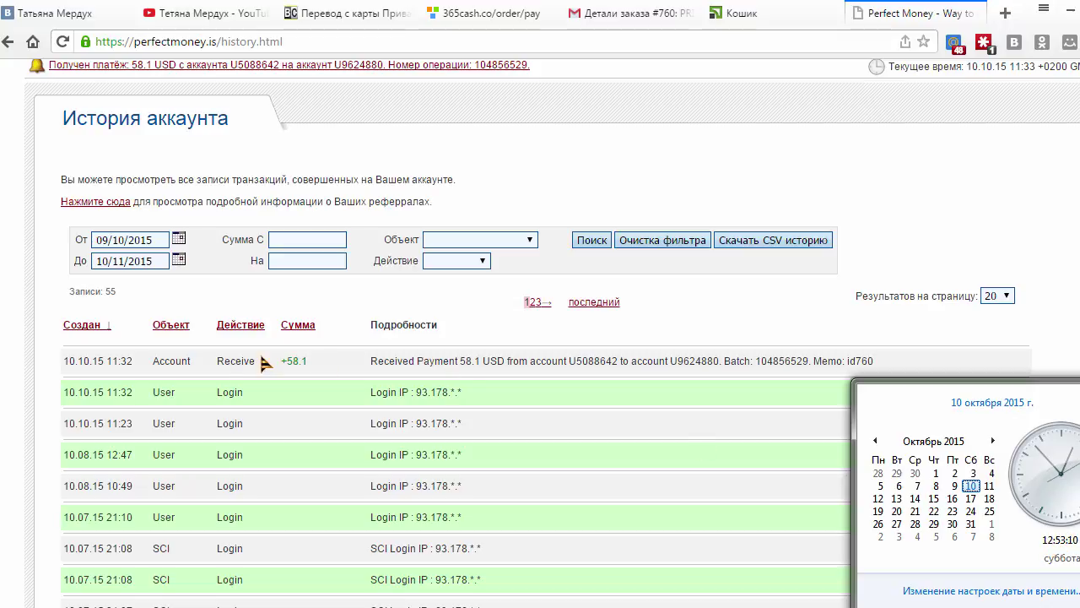
click(110, 362)
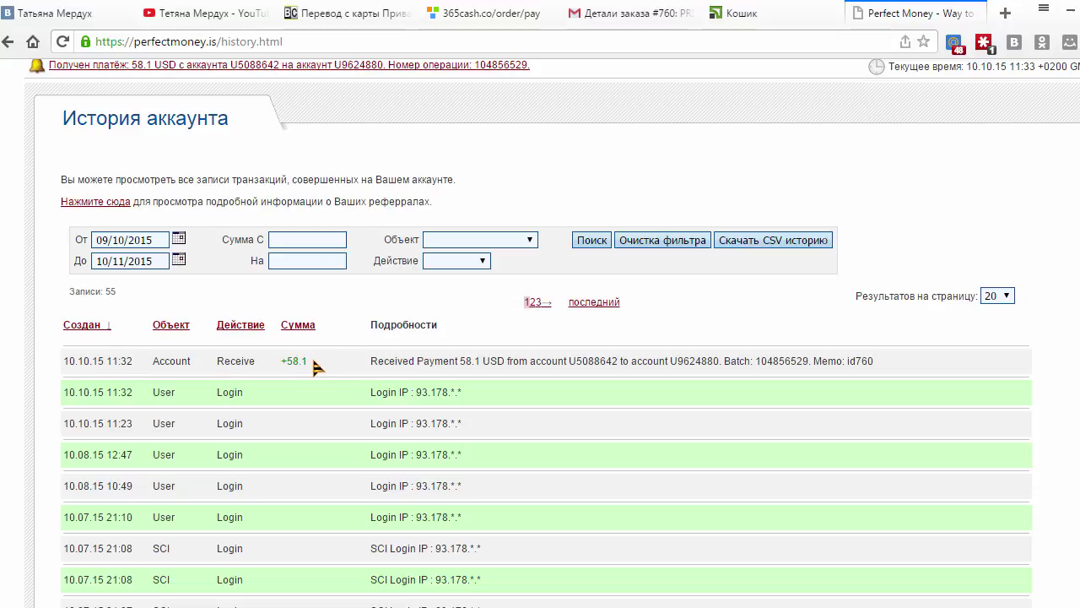
drag(306, 361, 289, 361)
click(441, 363)
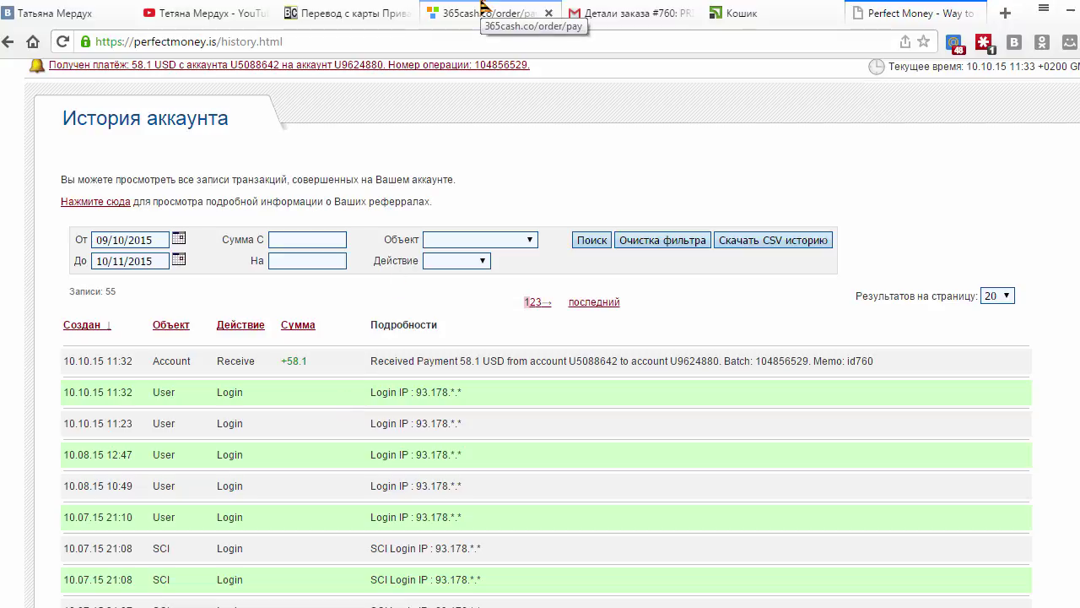
click(483, 8)
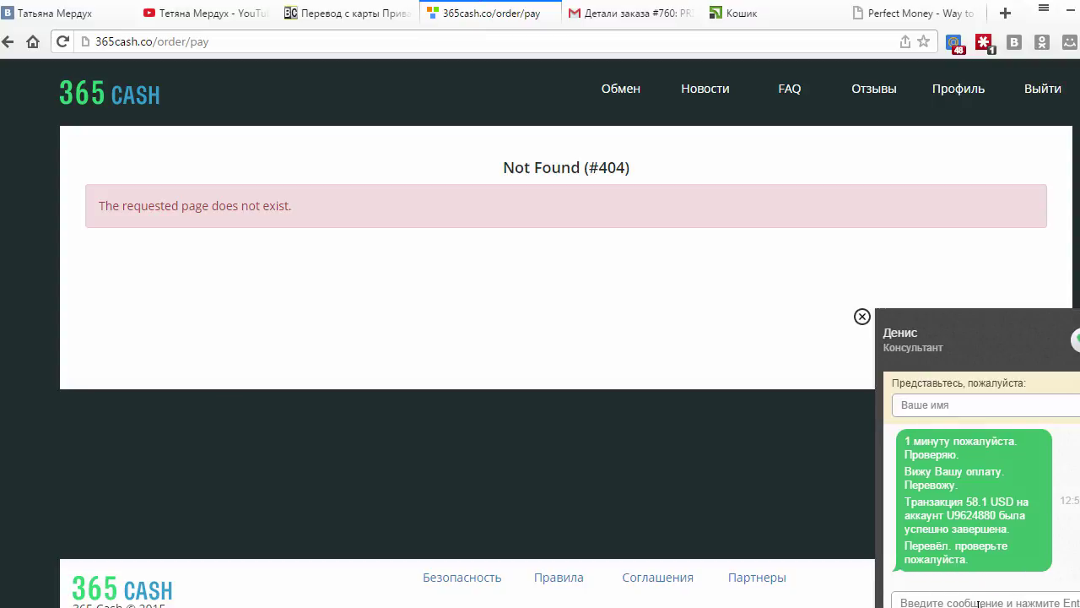
Send 'Вижу, спасибо за перевод!!!' to the consultant and return to the BestChange rates page
text(Вижу)
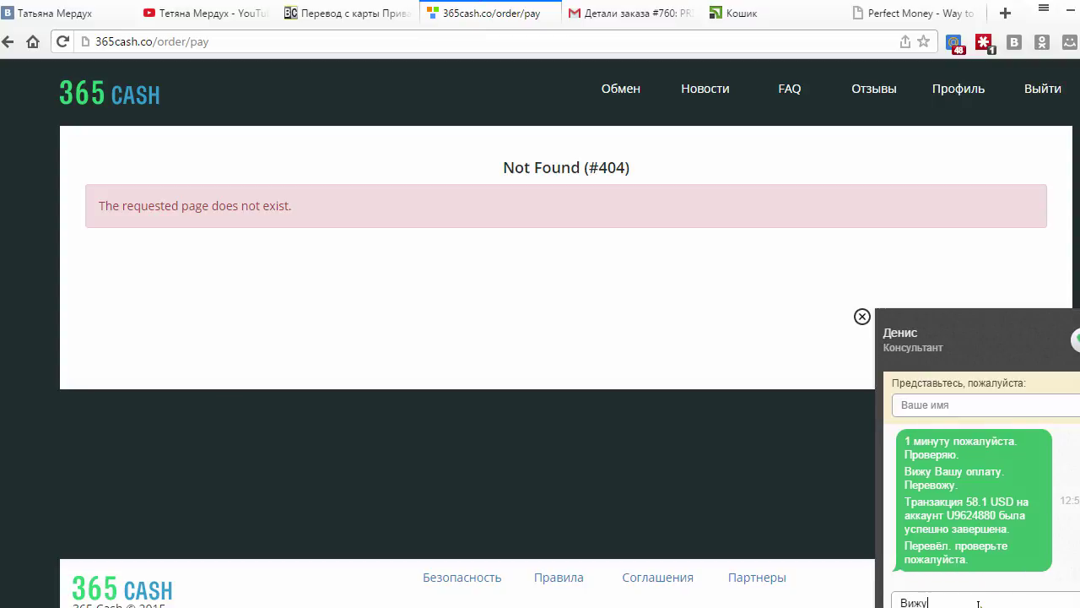
text(, спасибо за перевод!!!)
key(Return)
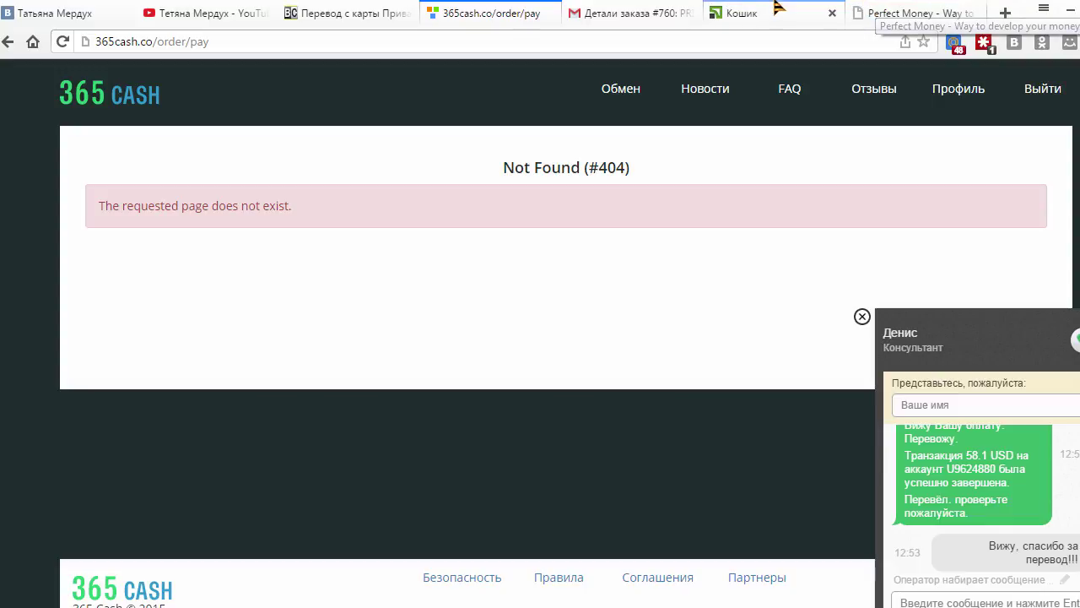
click(319, 10)
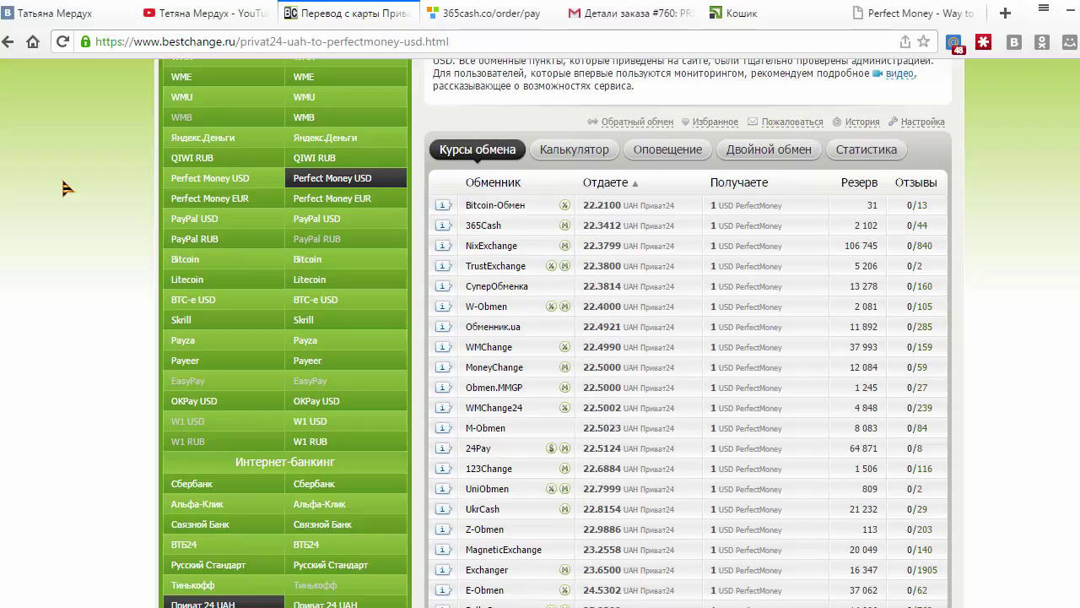
Go back to the 365cash.co tab and close the consultant chat widget
click(444, 6)
drag(97, 41, 153, 47)
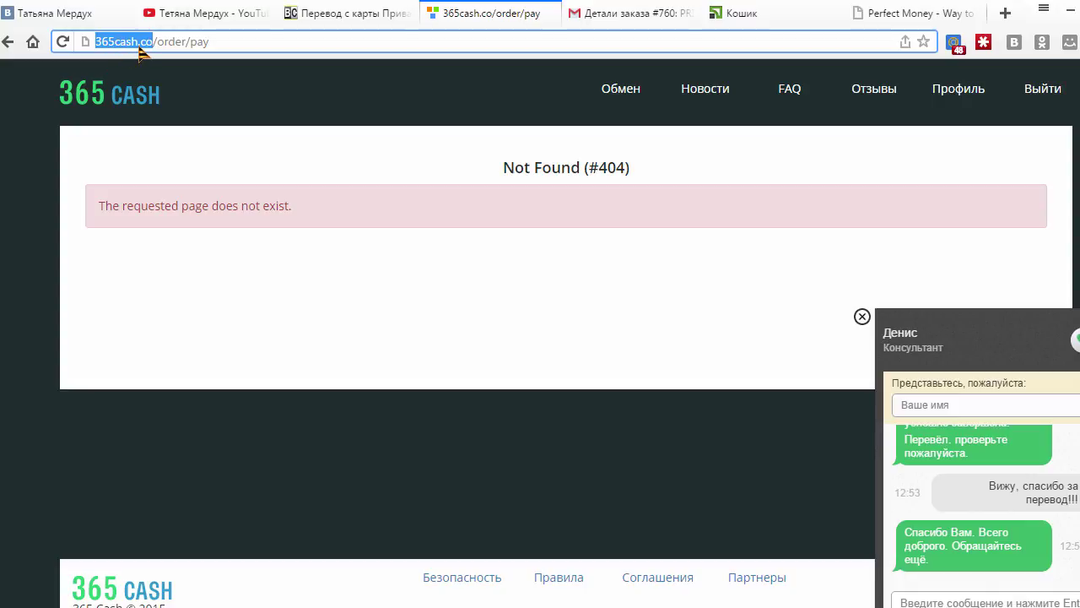
click(861, 317)
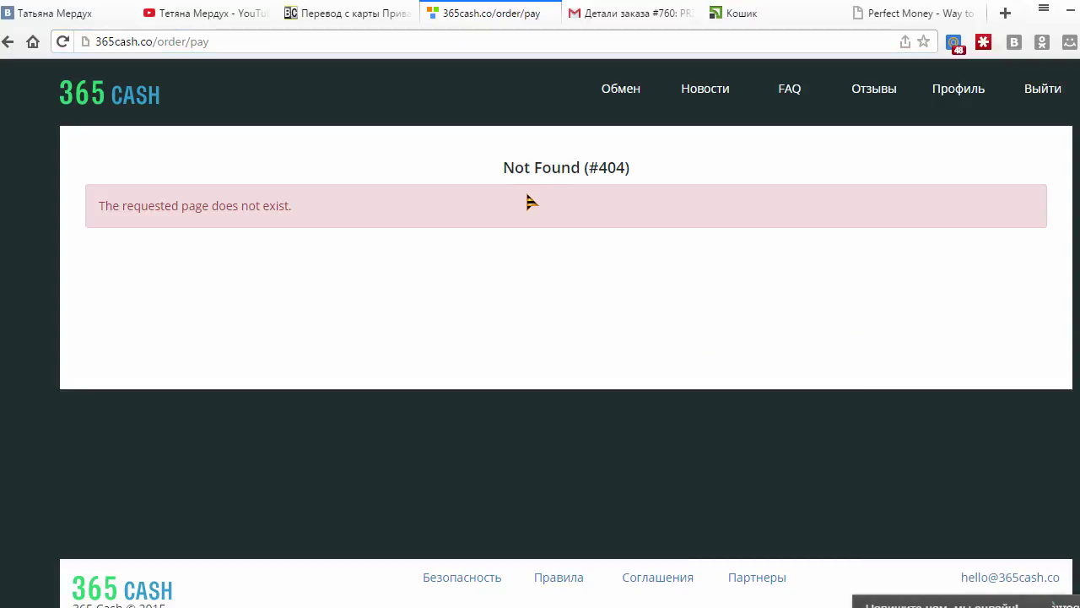